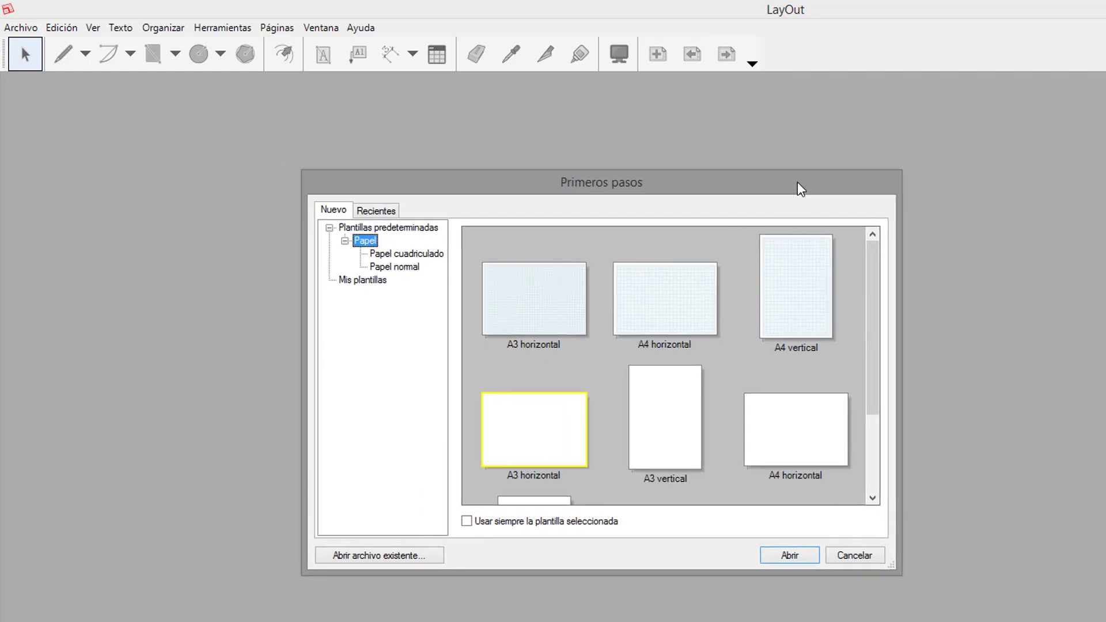
Browse the A3 and A4 templates listed under Papel in the Primeros pasos dialog
drag(800, 276, 801, 308)
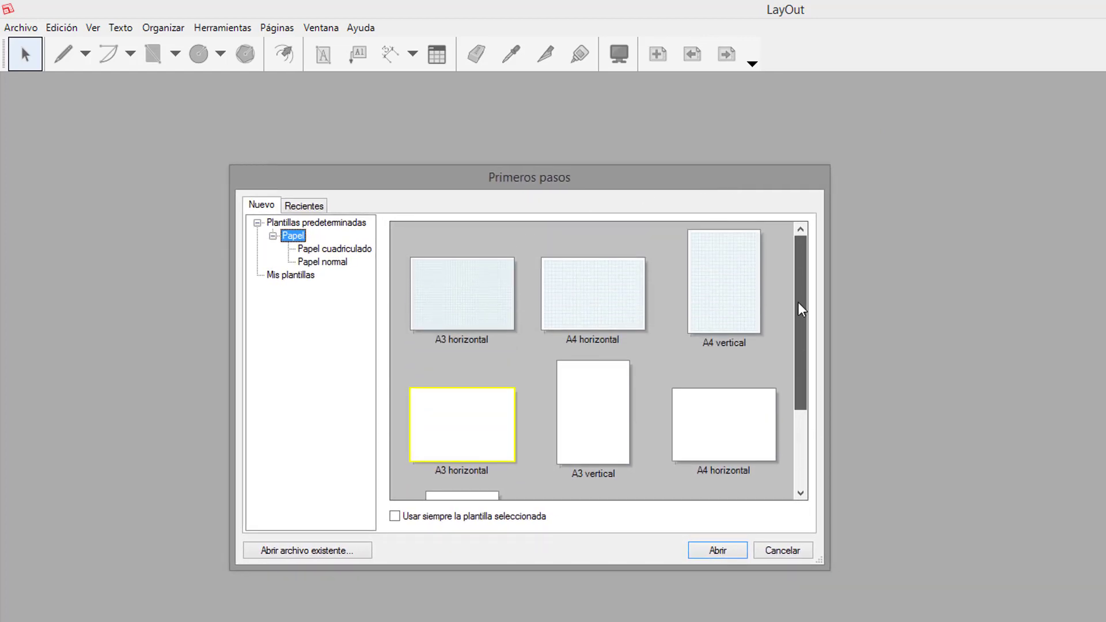
drag(796, 178, 759, 174)
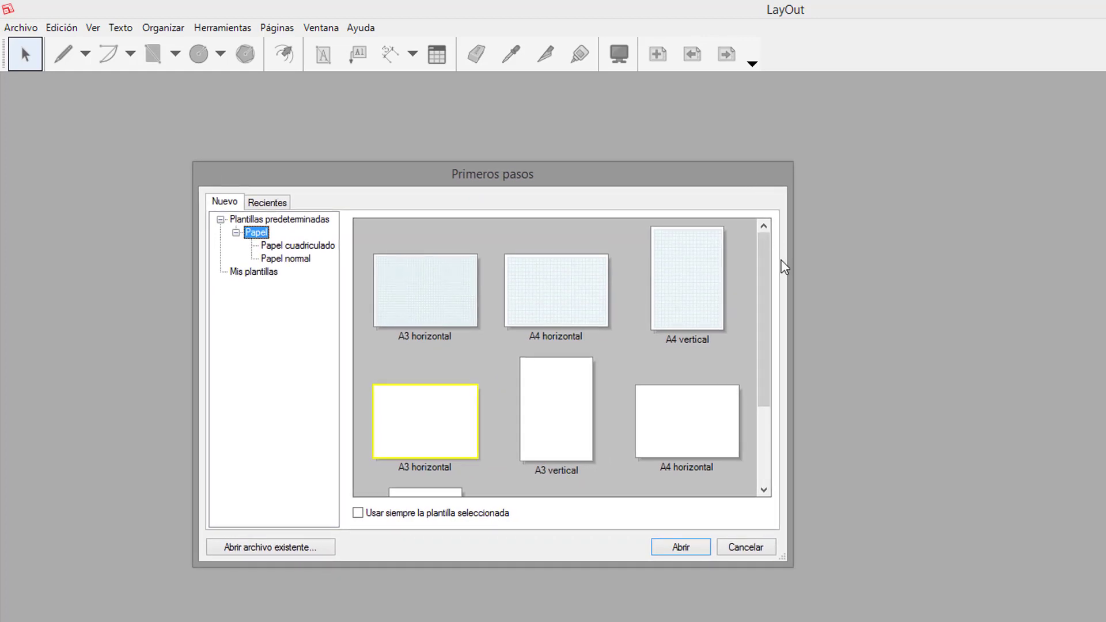
mouse_move(766, 290)
mouse_down()
mouse_move(772, 375)
mouse_move(785, 279)
mouse_up()
drag(761, 259, 507, 409)
drag(761, 368, 762, 322)
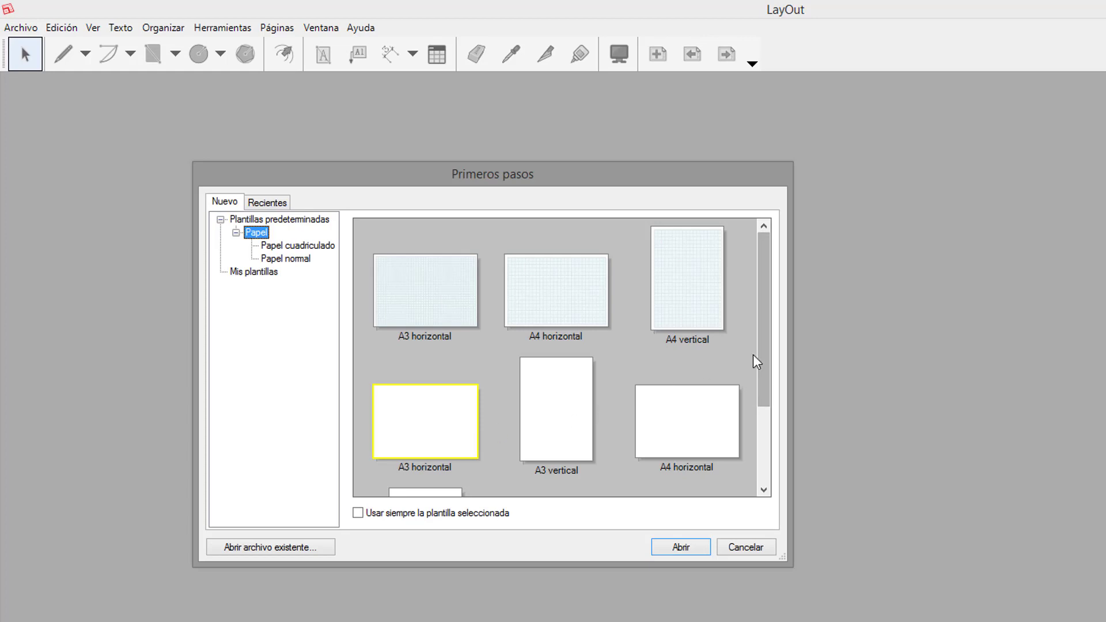
drag(763, 352, 780, 316)
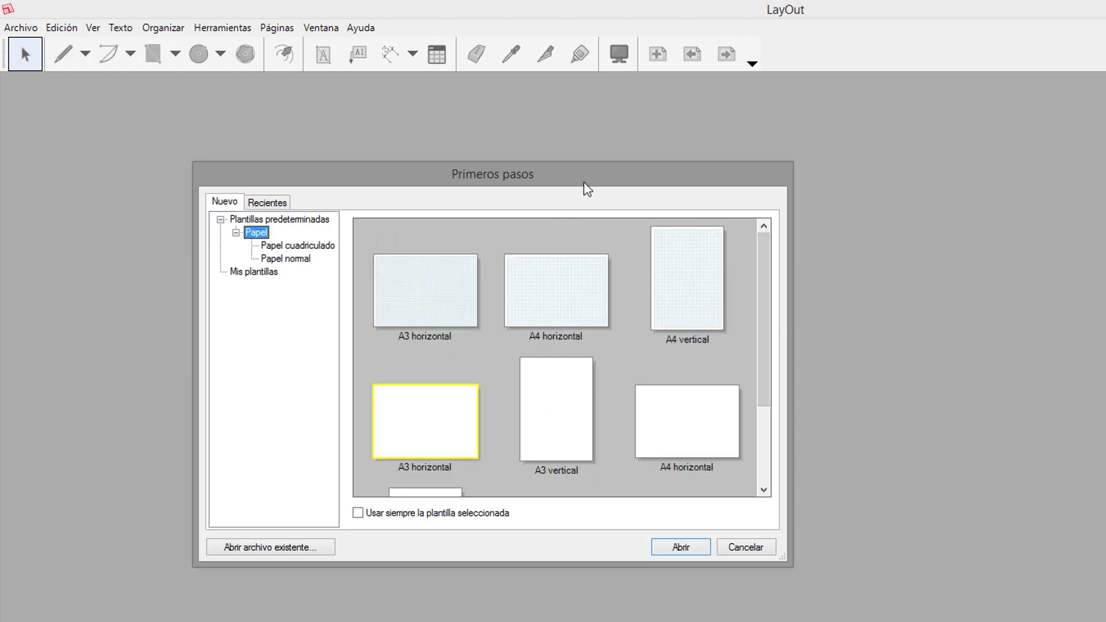
drag(580, 184, 581, 167)
drag(762, 326, 456, 385)
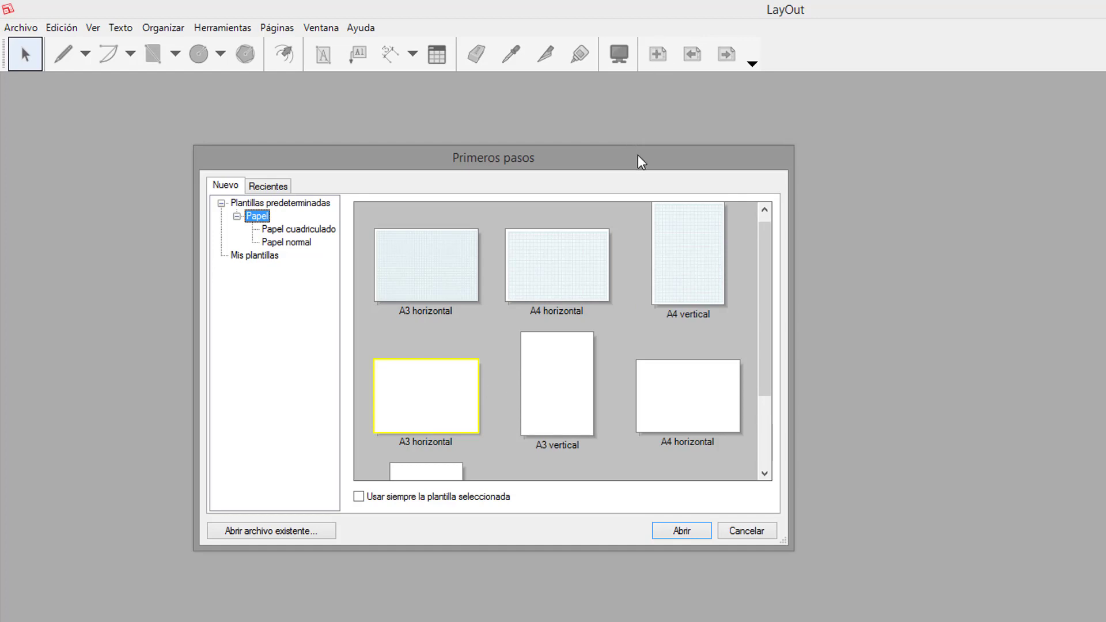
drag(637, 154, 678, 171)
drag(802, 328, 809, 368)
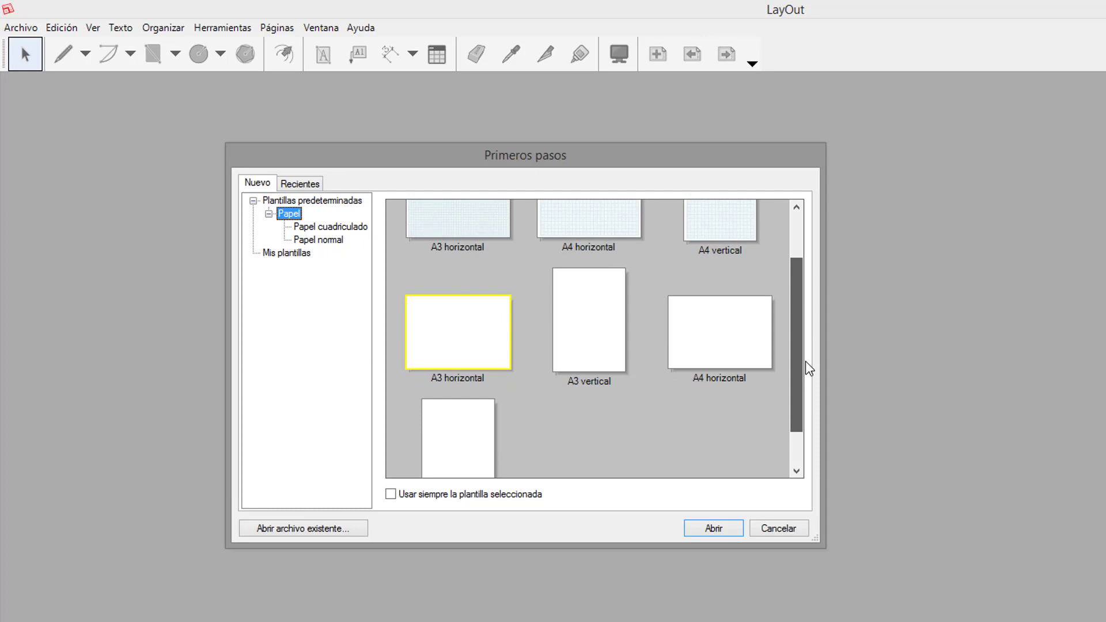
drag(800, 299, 797, 244)
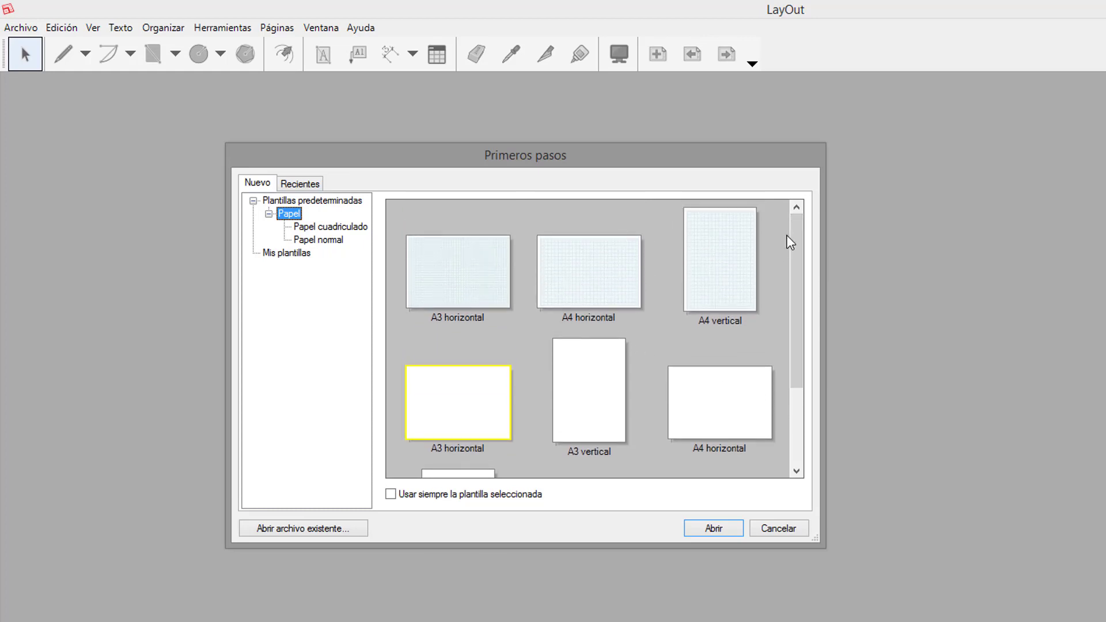
mouse_move(795, 240)
mouse_down()
mouse_move(795, 301)
mouse_move(793, 234)
mouse_up()
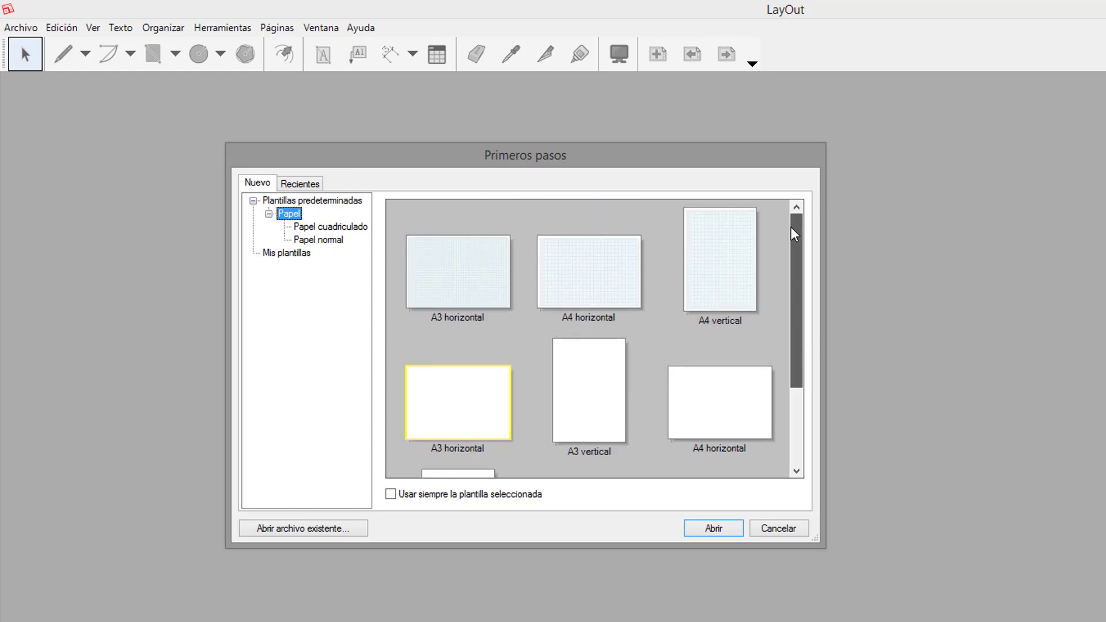
drag(770, 162, 734, 166)
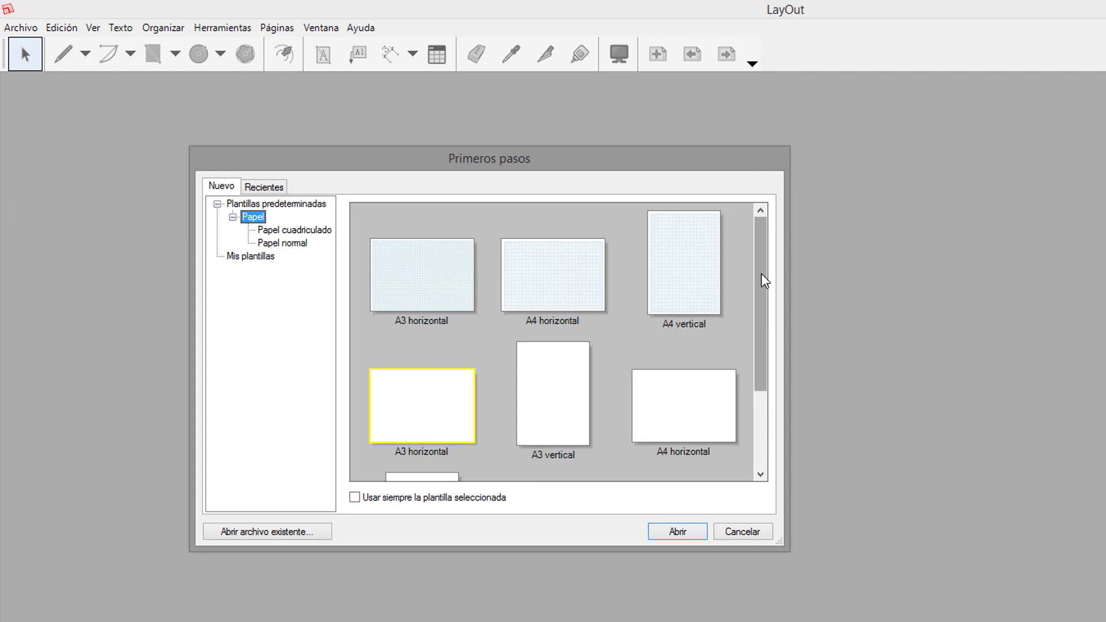
drag(764, 280, 720, 252)
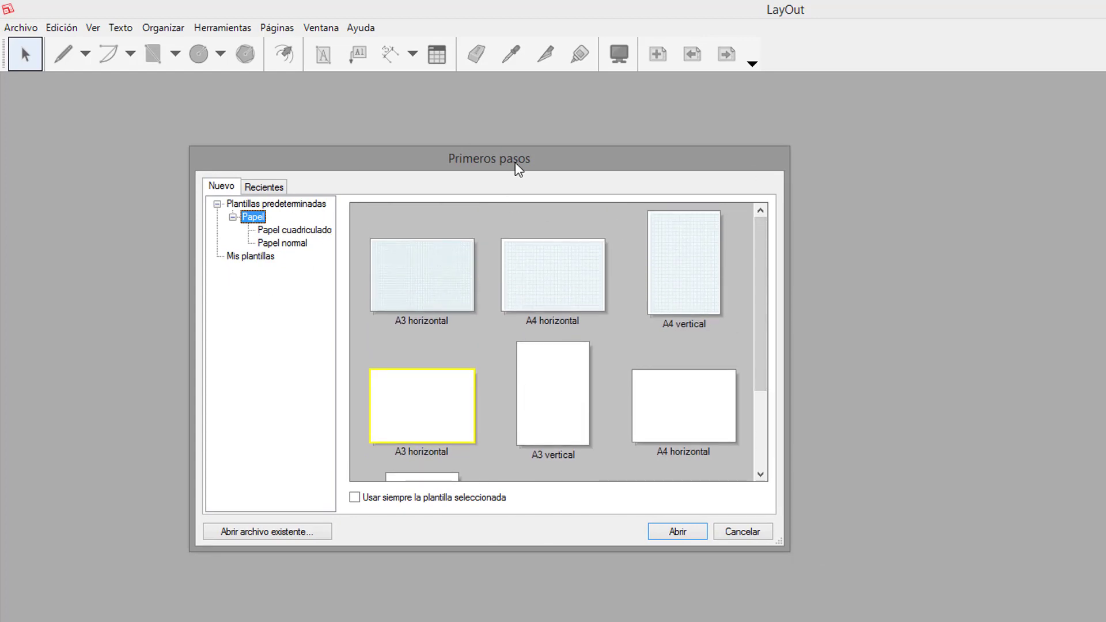
drag(766, 322, 763, 284)
Compare the A3 and A4 templates offered under Papel, Papel normal and Papel cuadriculado
click(573, 414)
click(686, 409)
click(439, 411)
mouse_move(762, 314)
mouse_down()
mouse_move(752, 382)
mouse_move(760, 300)
mouse_up()
click(294, 230)
click(299, 245)
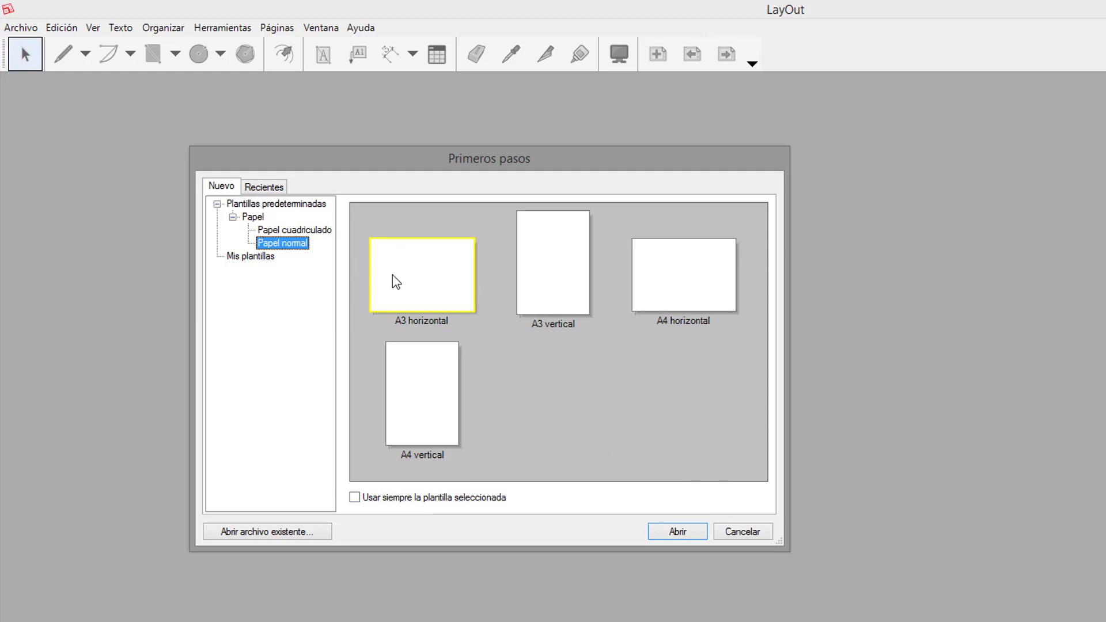
click(297, 230)
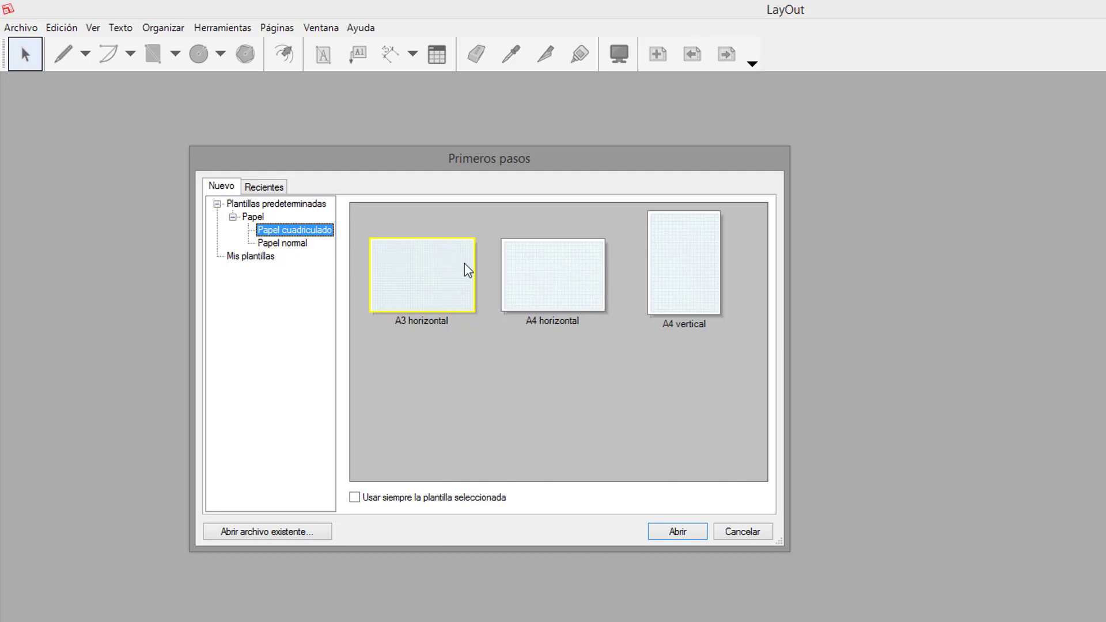
click(563, 286)
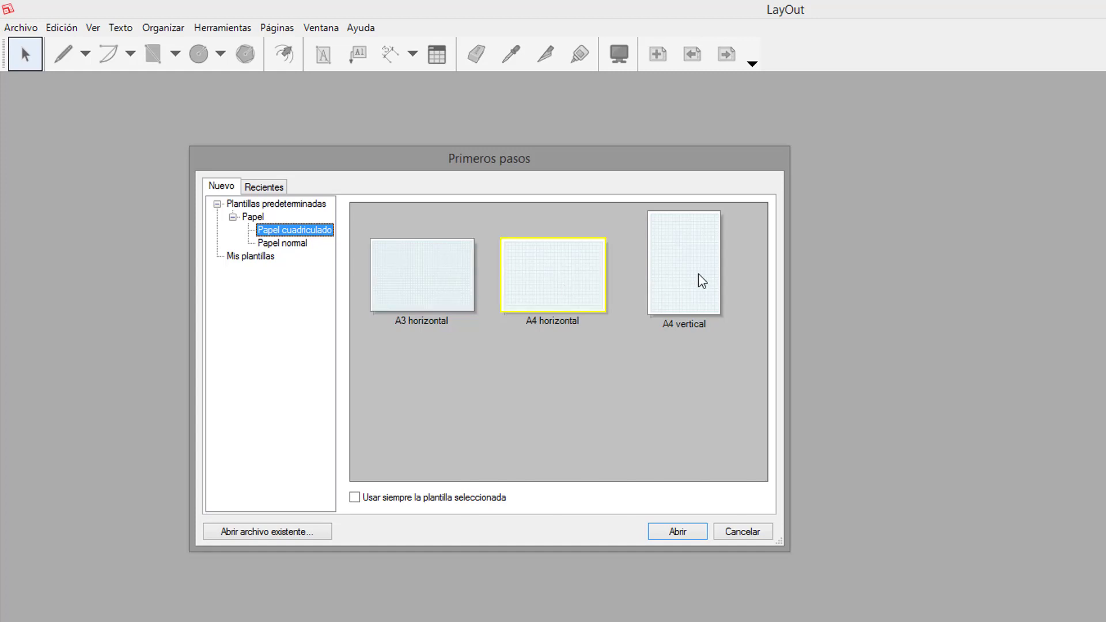
click(413, 288)
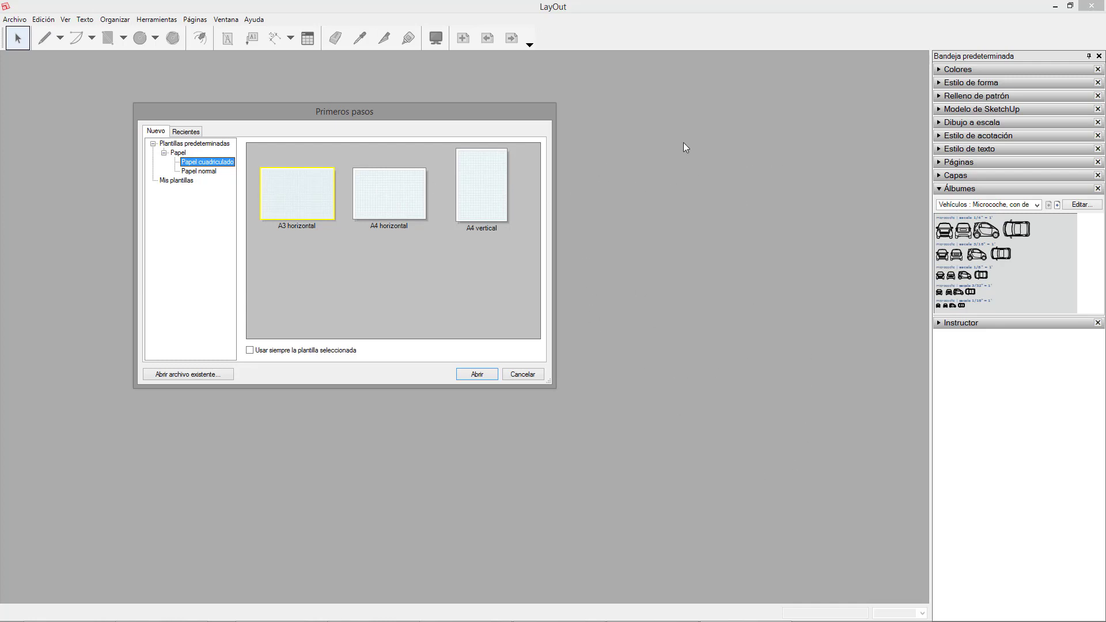
Enable always using the selected template with A3 horizontal of Papel normal, and check the templates under Mis plantillas
click(202, 171)
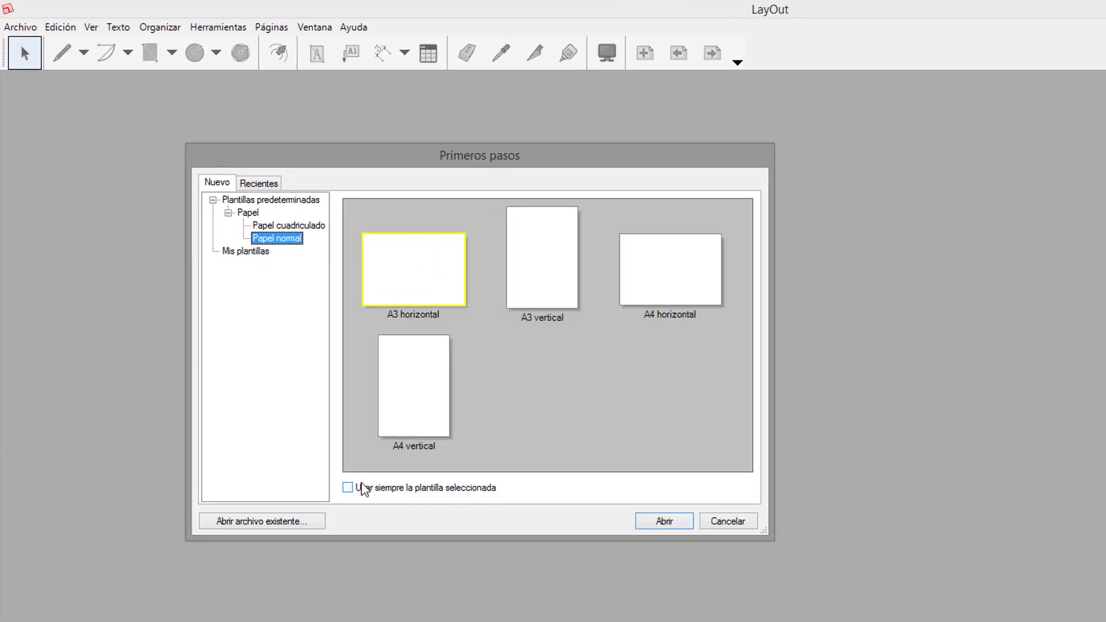
click(363, 488)
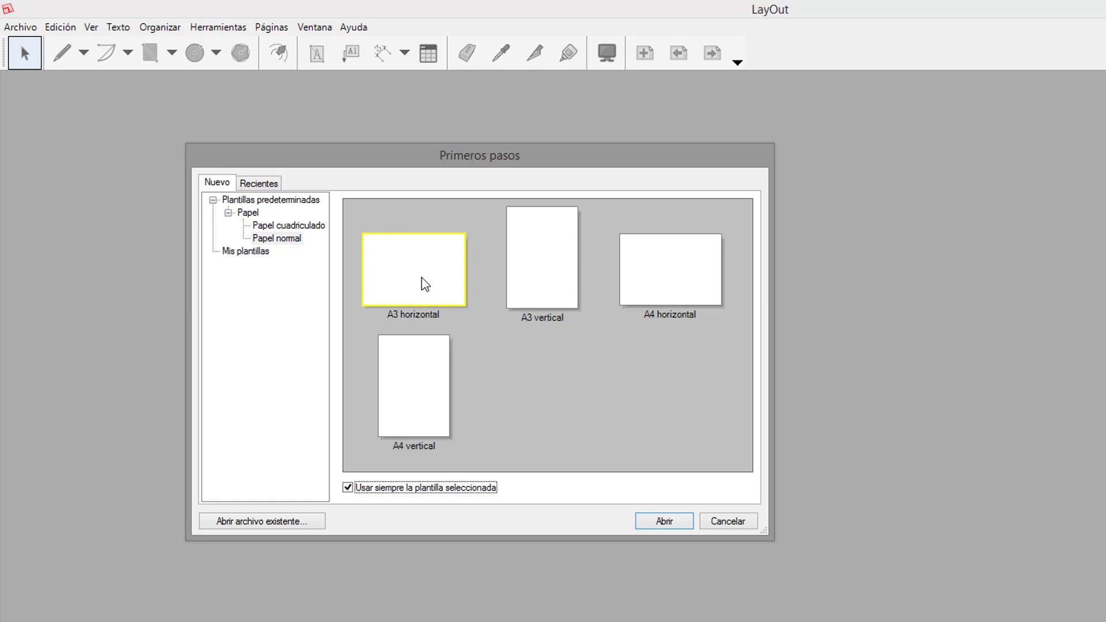
click(268, 252)
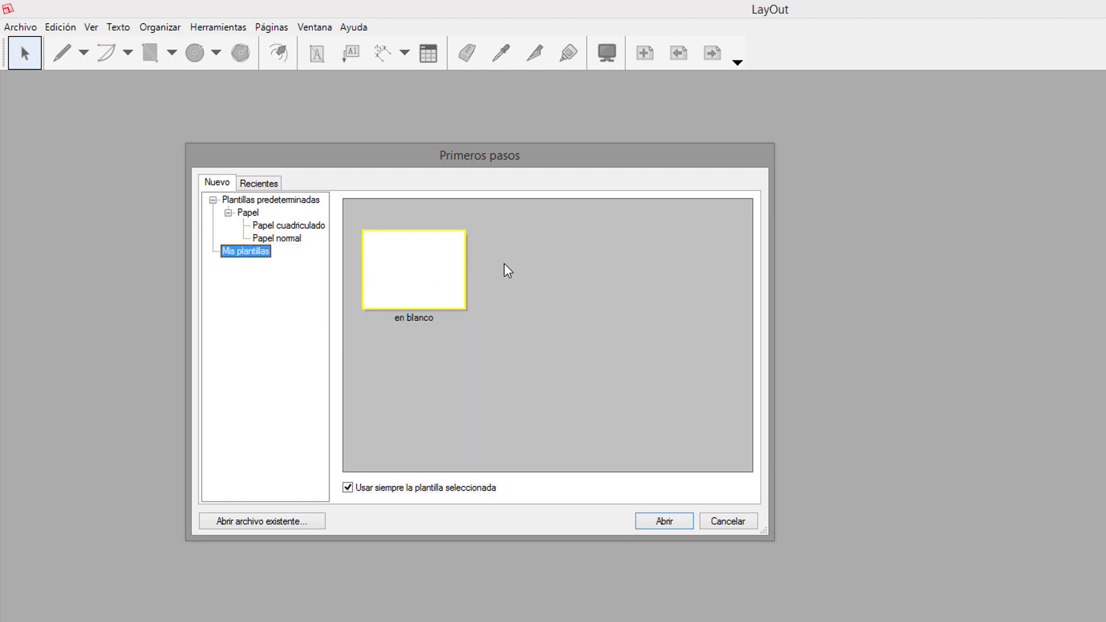
Create a document from the plain A3 horizontal template under Papel, with always using the selected template disabled
click(256, 213)
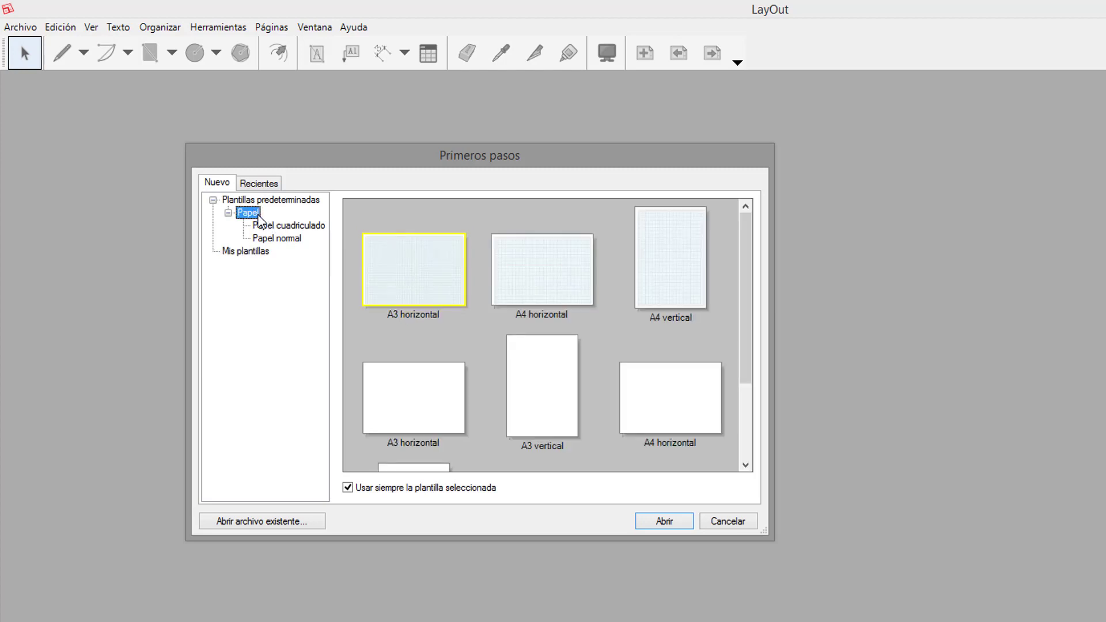
drag(744, 324, 747, 440)
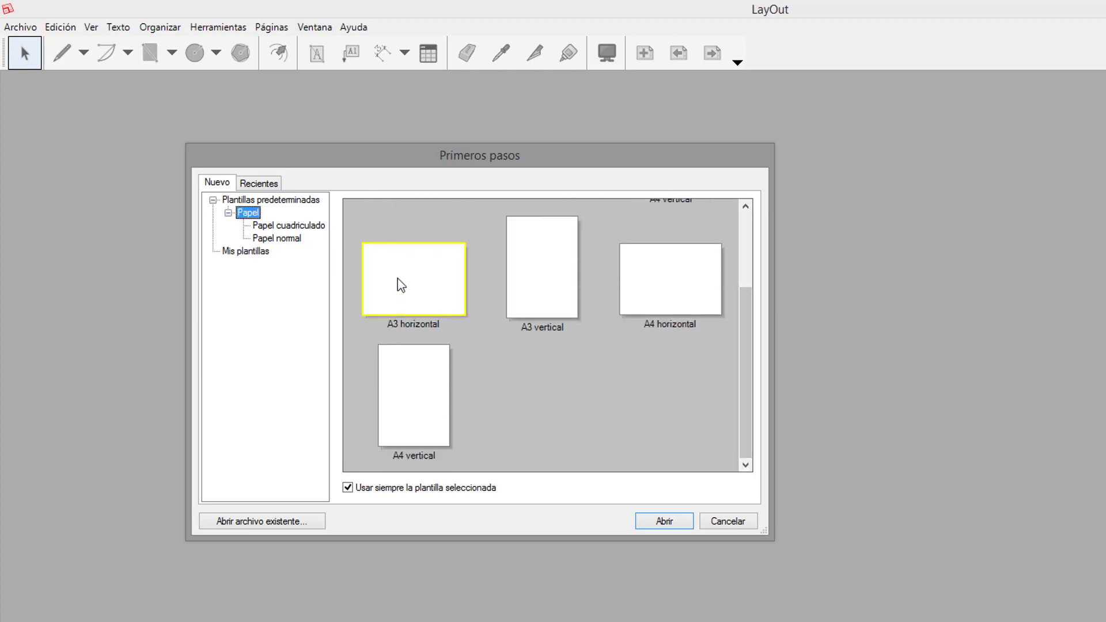
click(351, 488)
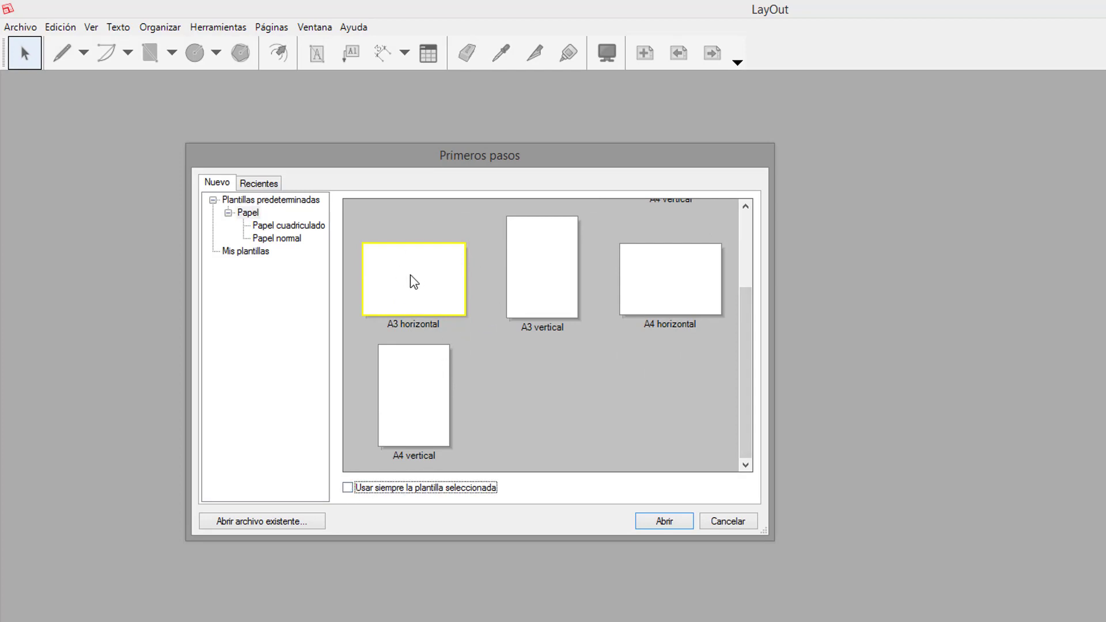
drag(743, 310, 518, 369)
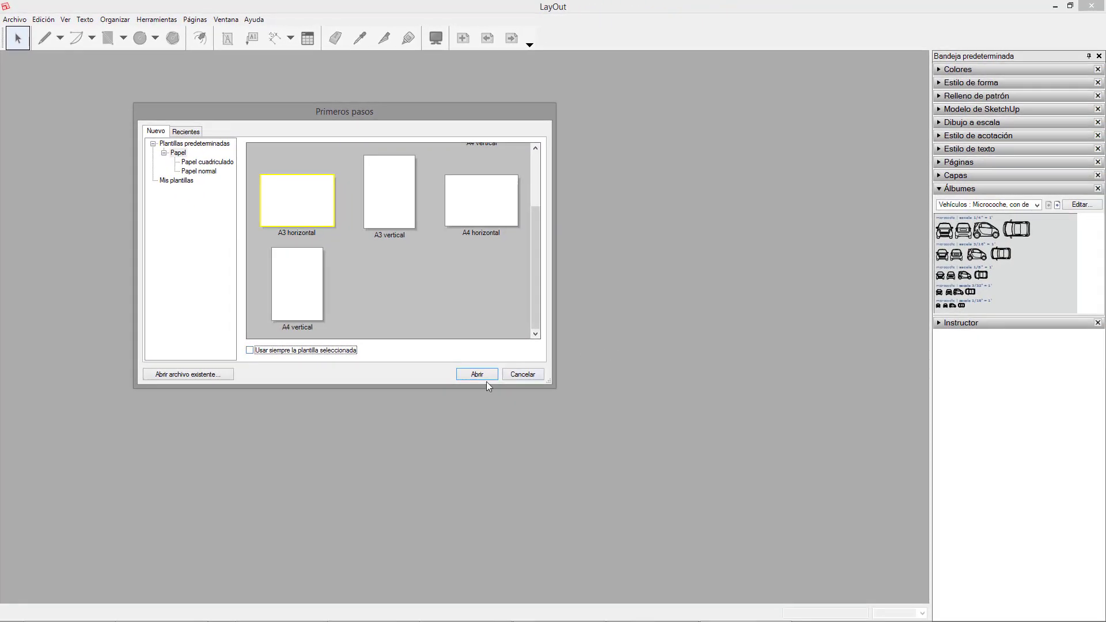
click(478, 375)
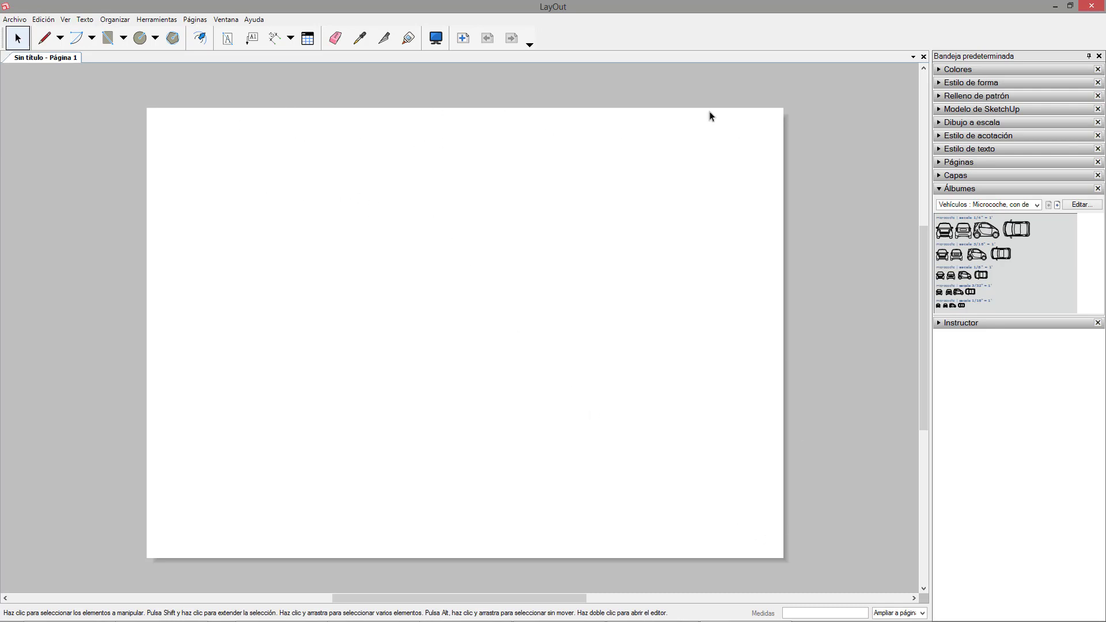
Collapse the Álbumes section and draw an upright rectangle in the upper-left area of the page
click(943, 189)
click(107, 38)
drag(223, 139, 348, 294)
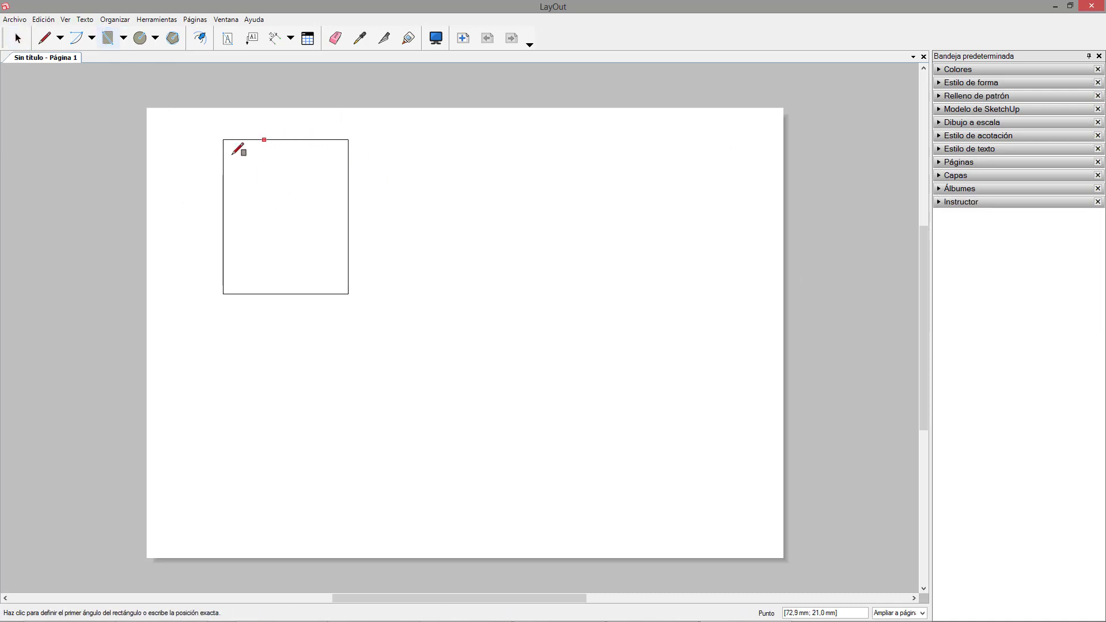
Select the rectangle and examine its Estilo de forma settings
click(18, 39)
click(282, 140)
click(939, 83)
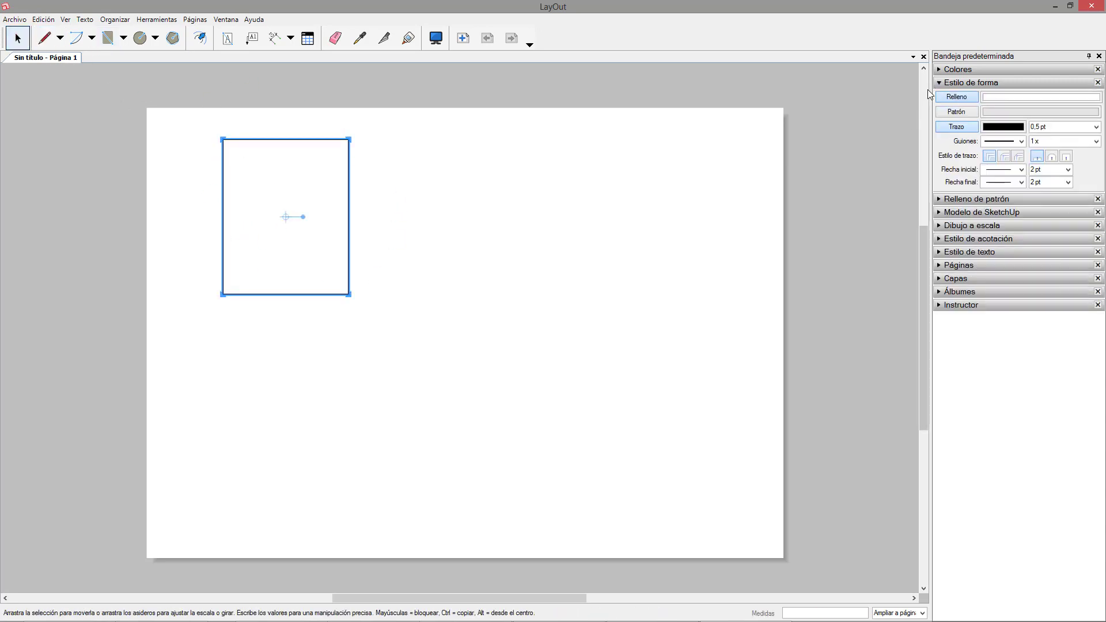
click(938, 84)
Stretch the rectangle into a larger landscape shape in the page's upper-left area and deselect it
drag(348, 293, 464, 242)
drag(465, 160, 507, 160)
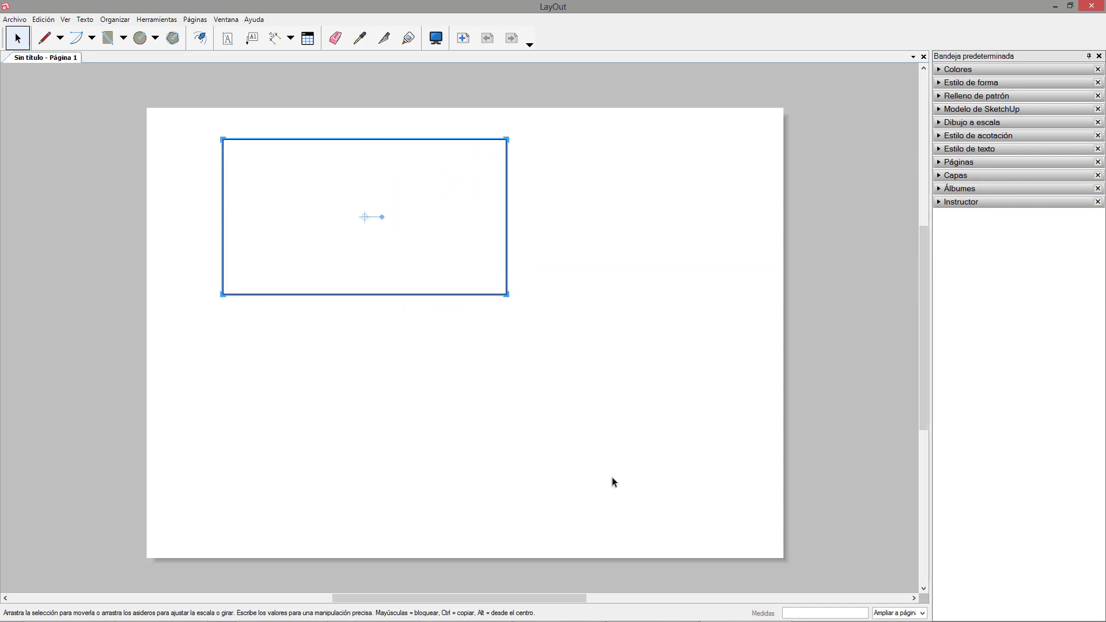
drag(508, 209, 576, 221)
drag(580, 233, 449, 312)
drag(449, 234, 433, 249)
click(497, 326)
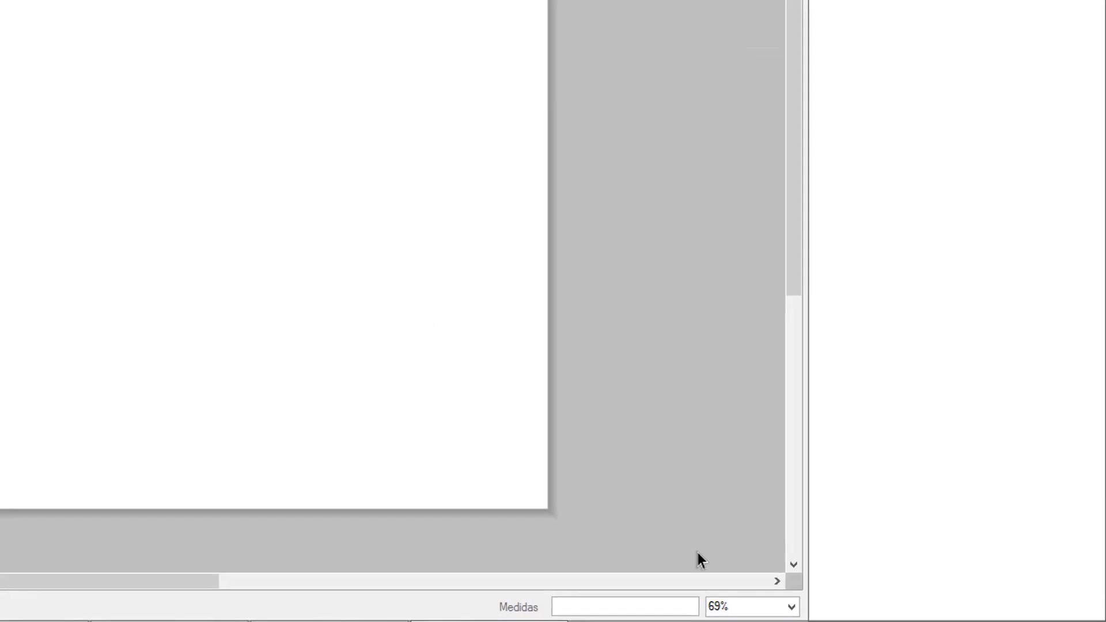
View the page with Ver modelo centrado and Ampliar a página, and set the zoom to 75%
click(791, 607)
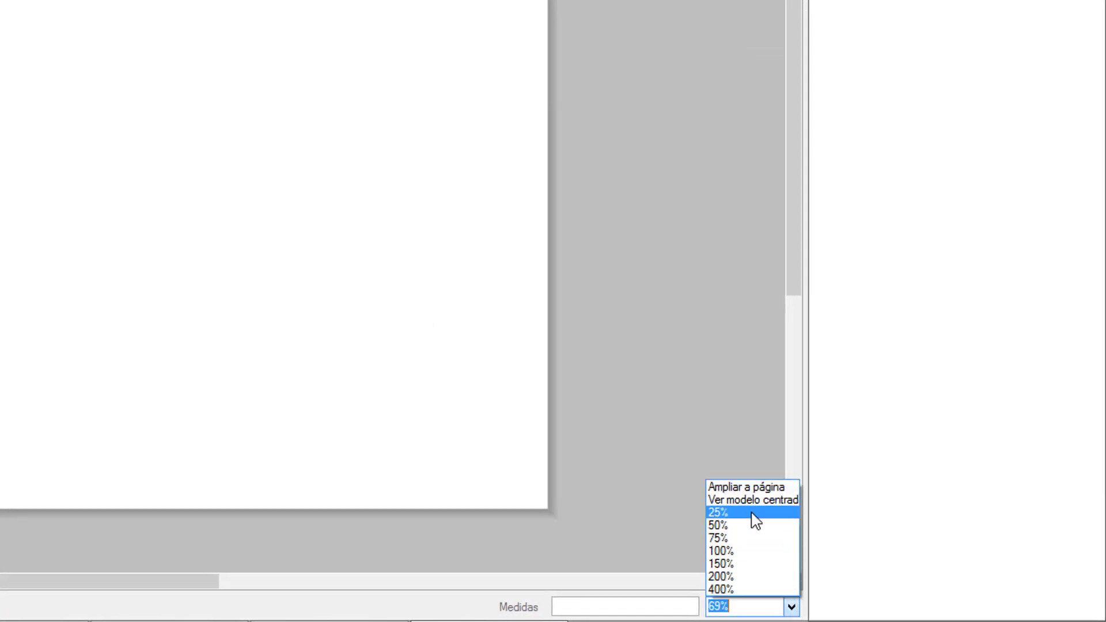
click(754, 500)
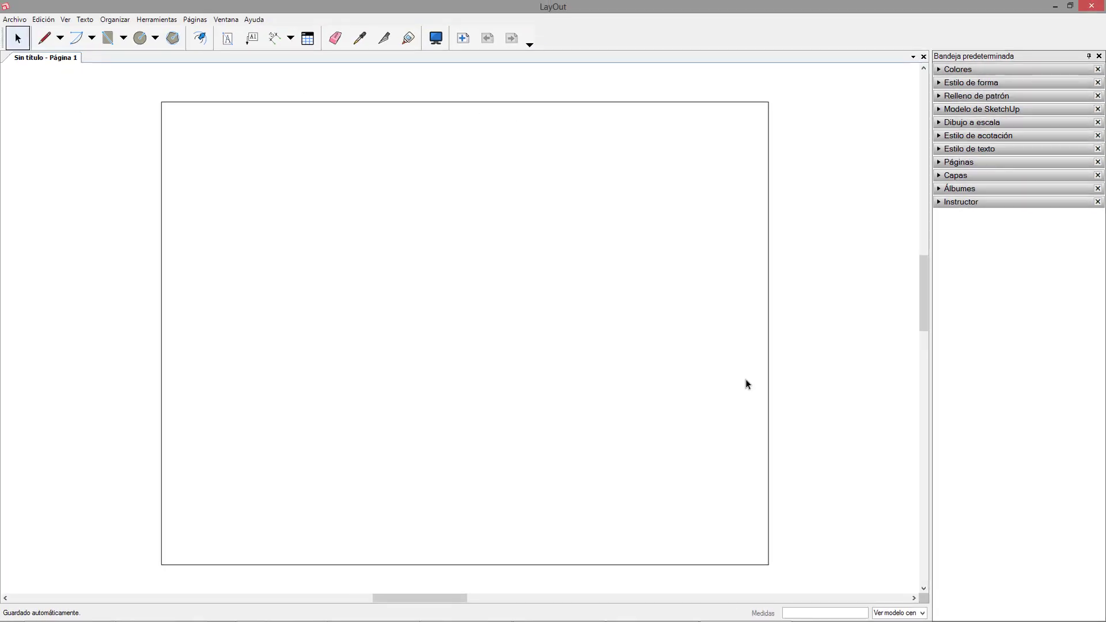
click(922, 613)
click(902, 545)
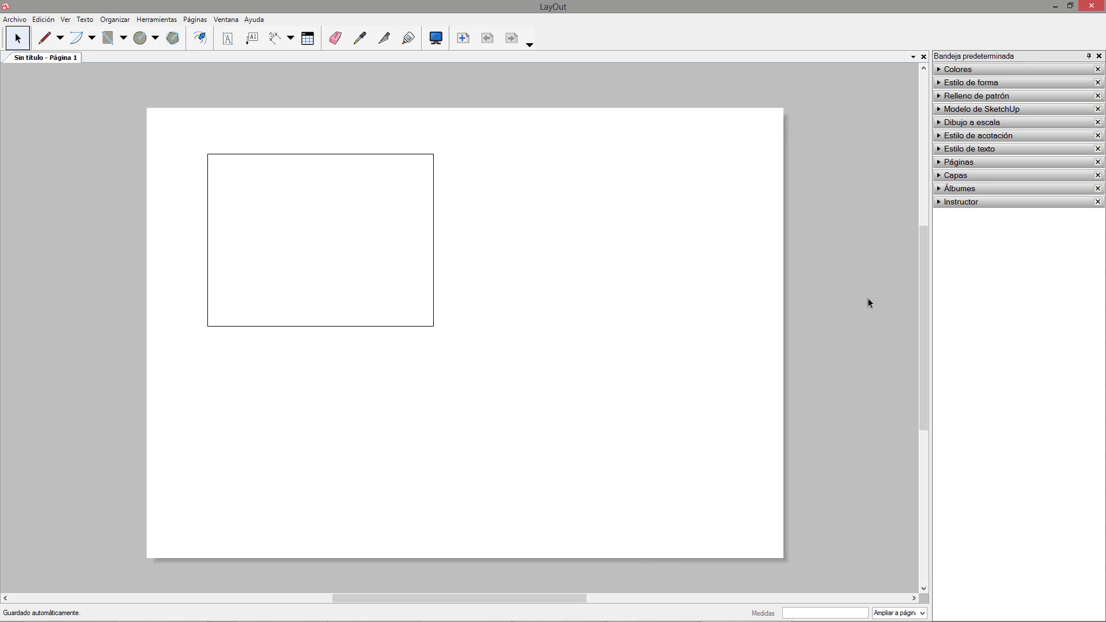
click(922, 613)
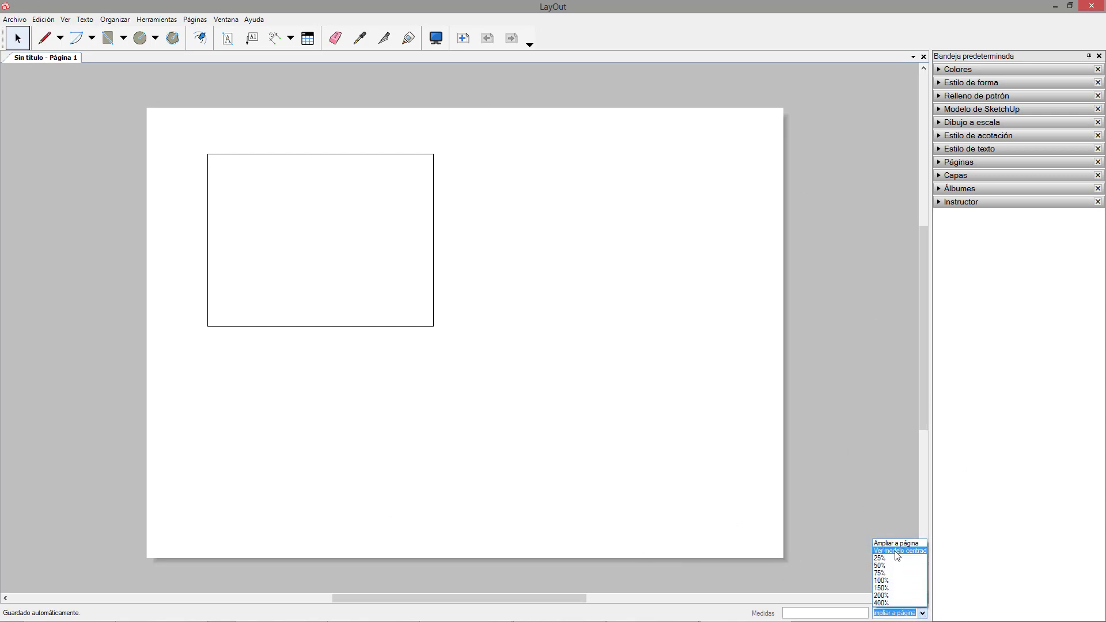
click(898, 553)
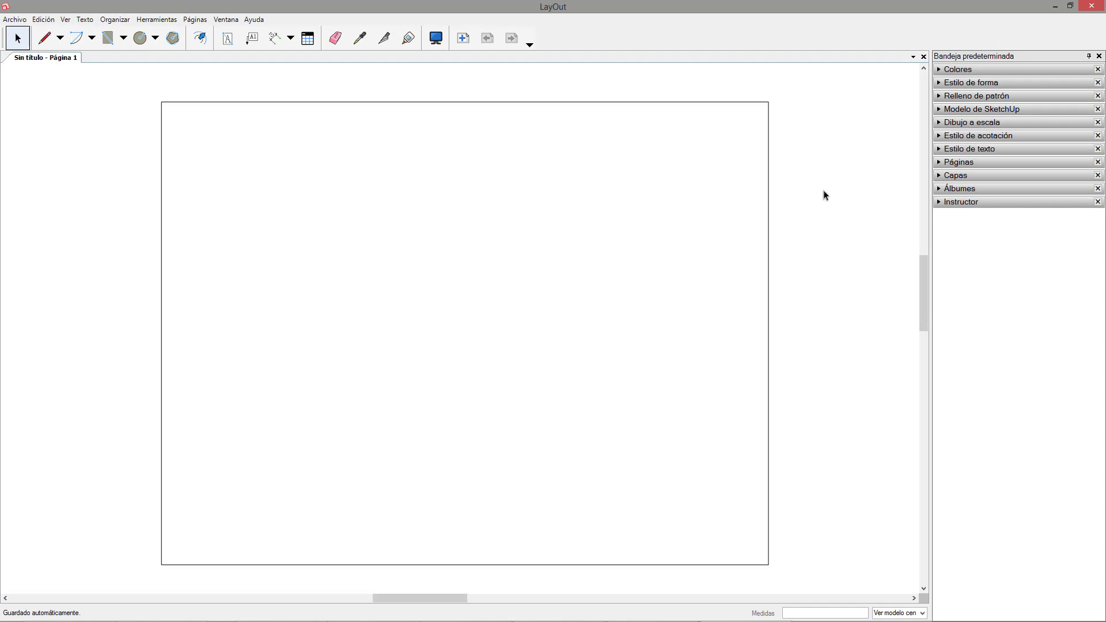
click(922, 613)
click(890, 577)
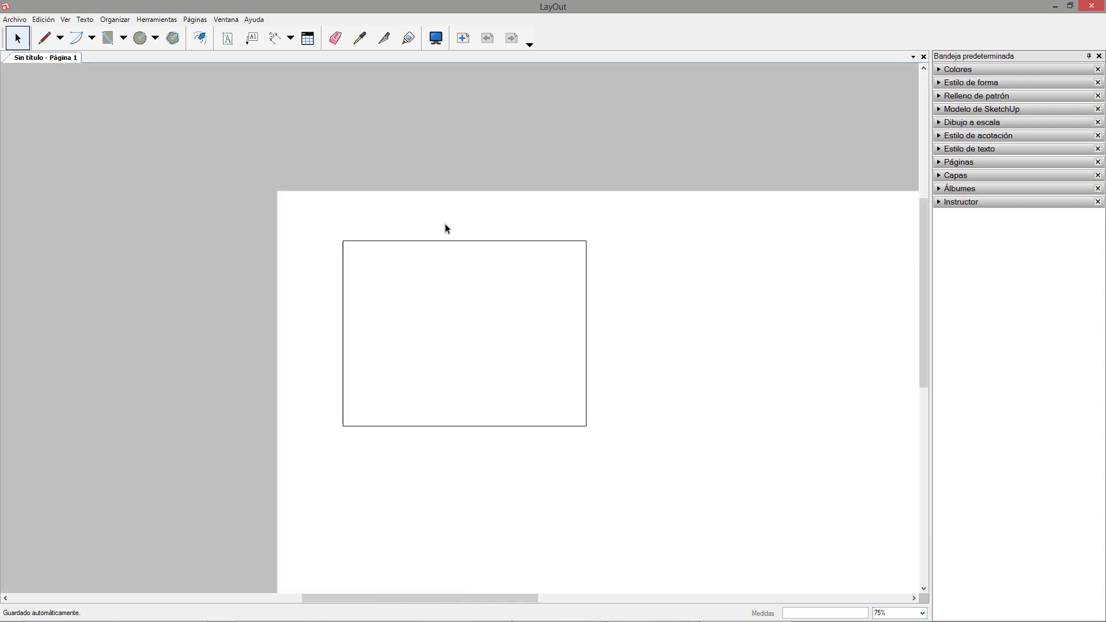
Zoom in and out and pan around the rectangle to examine it on the page
scroll(374, 285, down, 3)
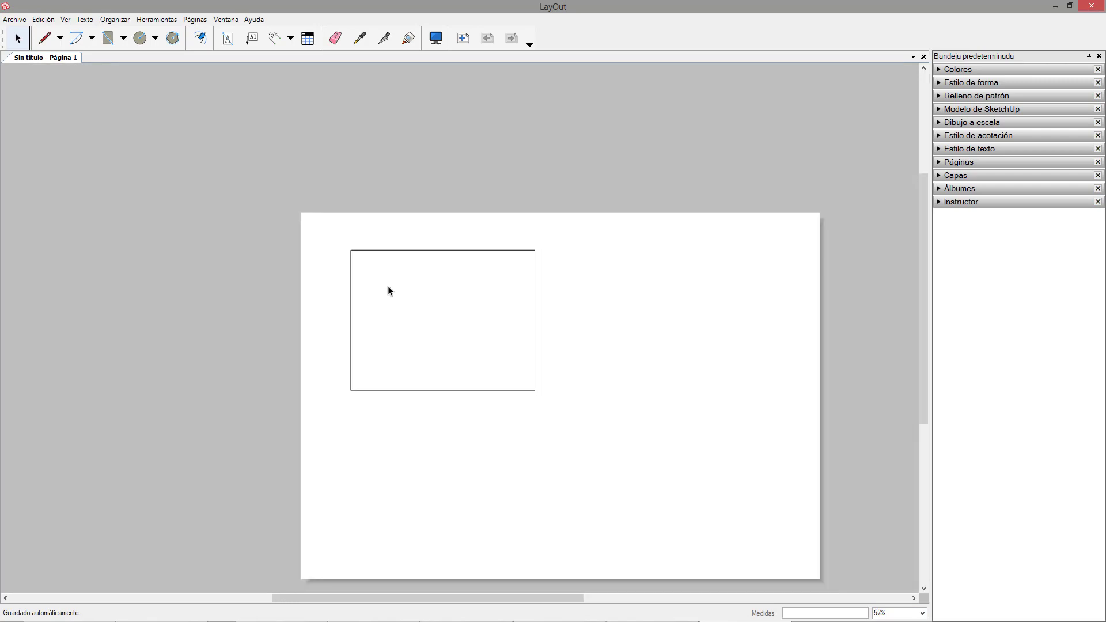
scroll(582, 437, up, 1)
scroll(602, 455, down, 1)
scroll(610, 484, up, 1)
middle_drag(570, 244, 516, 205)
scroll(304, 189, up, 4)
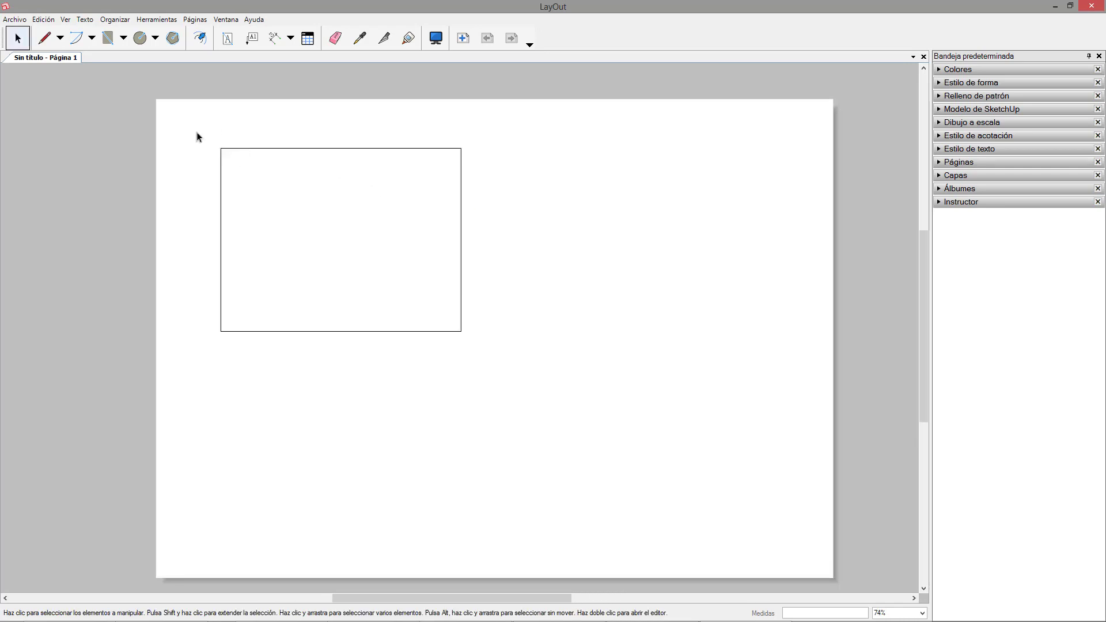
scroll(242, 156, up, 1)
scroll(255, 157, down, 2)
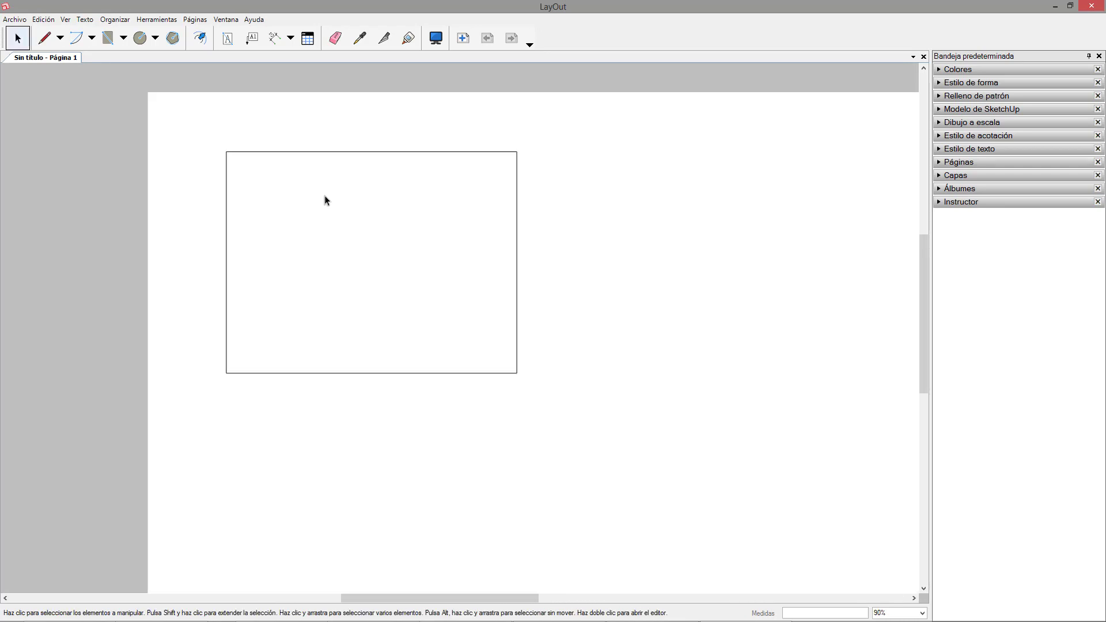
Set the page zoom to exactly 150%
middle_drag(680, 396, 612, 340)
scroll(613, 340, down, 2)
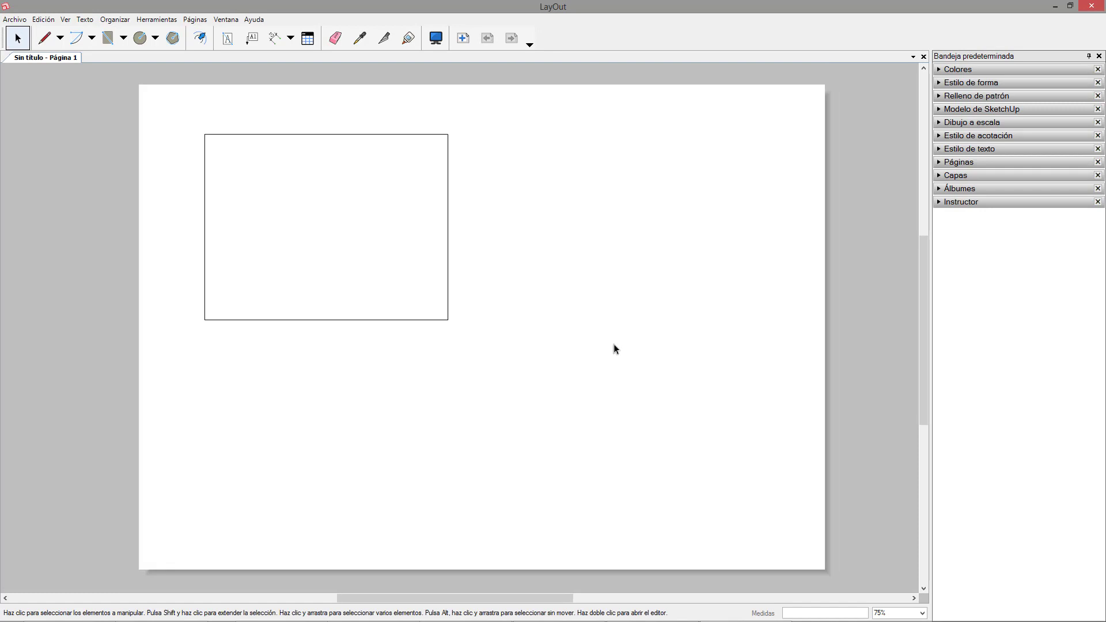
scroll(613, 348, up, 1)
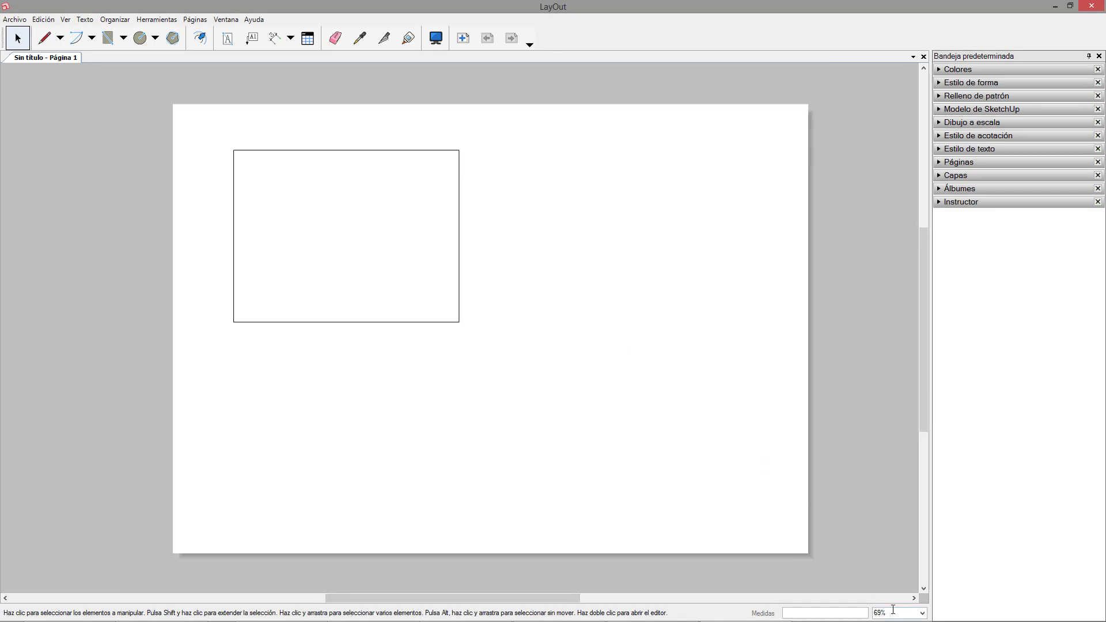
click(877, 612)
text(150)
key(Return)
Zoom out from the enlarged view and pan until the whole page is in view
scroll(528, 236, down, 5)
scroll(498, 323, down, 2)
middle_drag(536, 306, 587, 193)
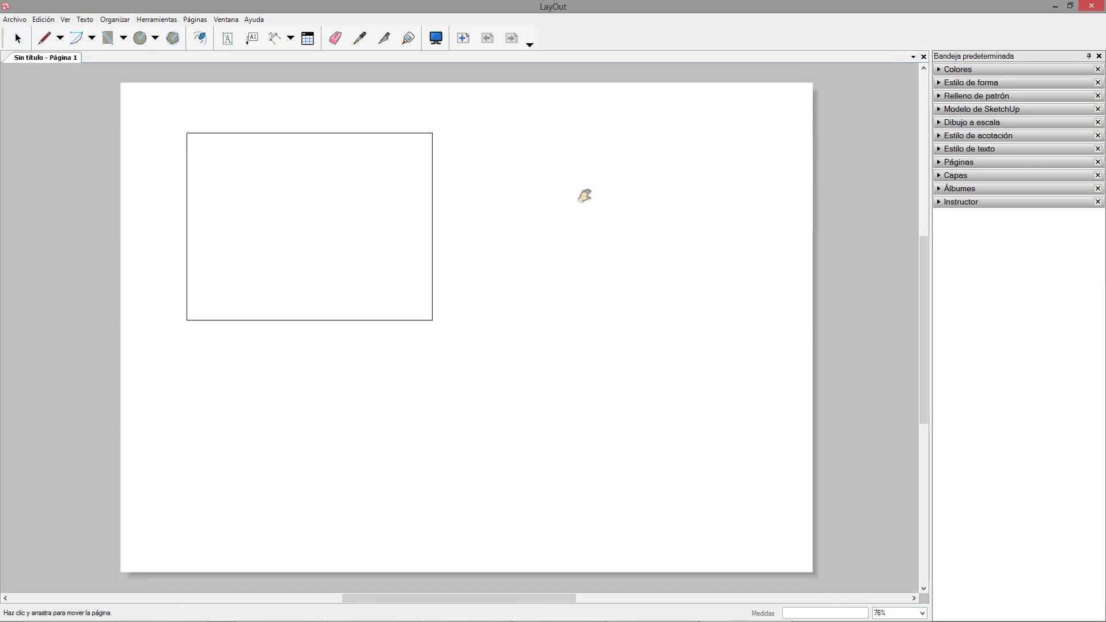
scroll(526, 215, down, 2)
scroll(486, 234, up, 1)
scroll(486, 234, down, 1)
scroll(495, 235, up, 2)
scroll(502, 233, down, 1)
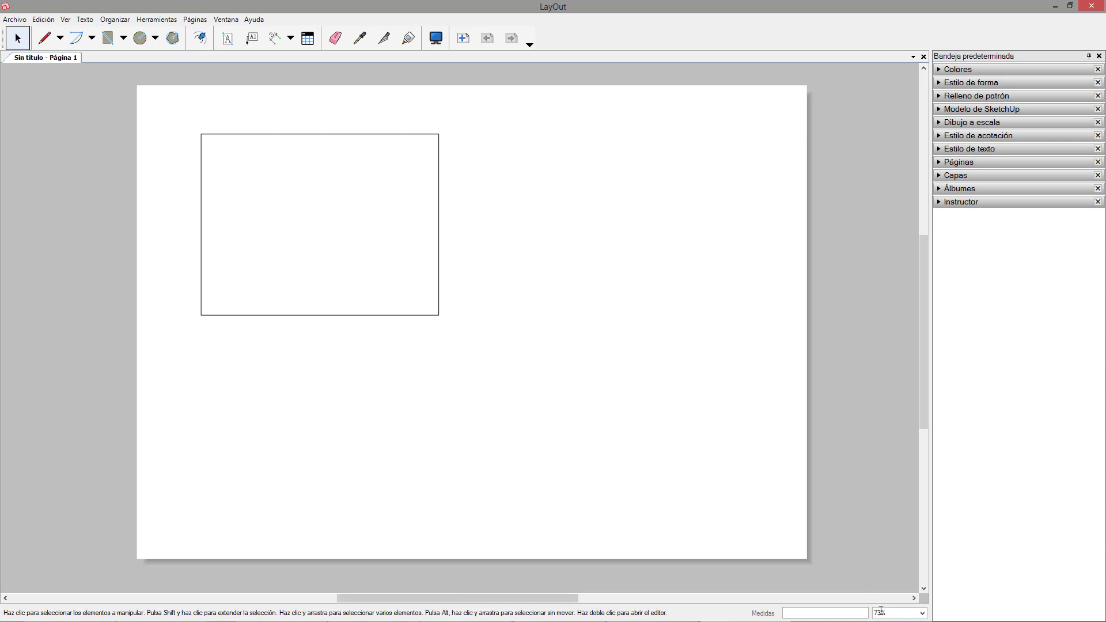
drag(887, 610, 877, 612)
scroll(566, 284, up, 2)
scroll(536, 239, down, 2)
scroll(508, 231, up, 2)
scroll(504, 225, down, 1)
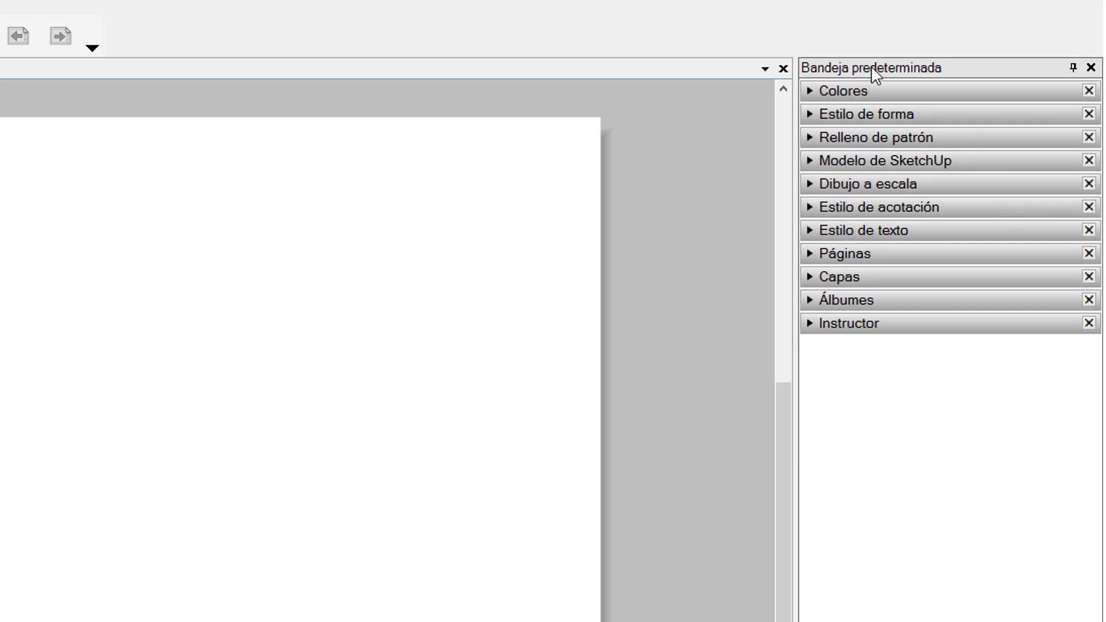
Examine the Colores, Relleno de patrón, Modelo de SketchUp, Dibujo a escala and Estilo de acotación settings, collapsing each one after viewing
click(809, 90)
click(809, 91)
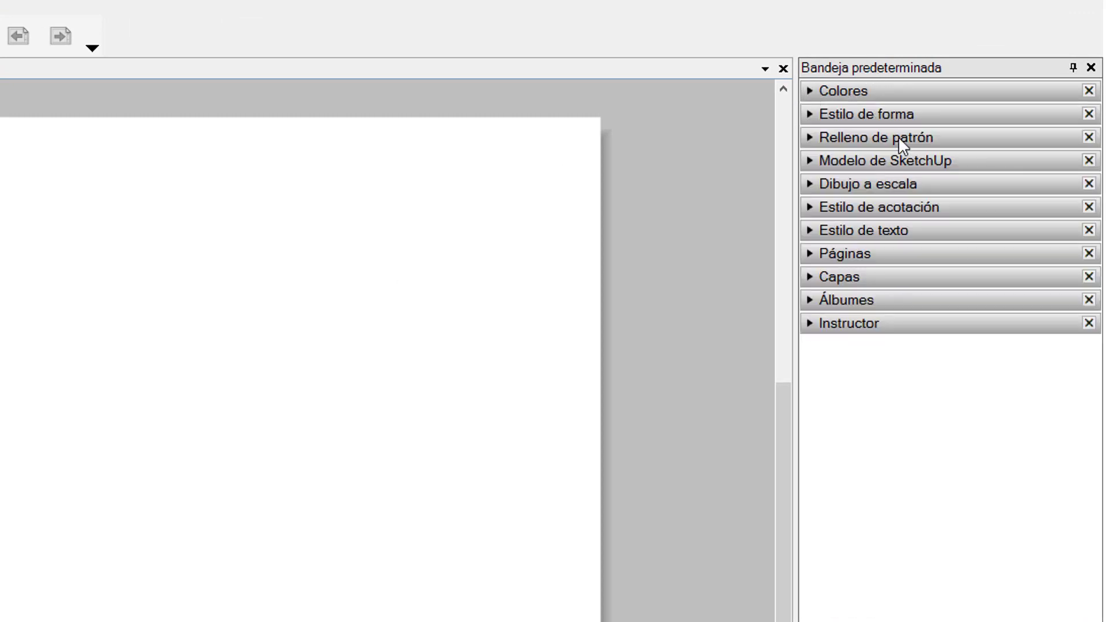
click(810, 136)
click(809, 136)
click(811, 160)
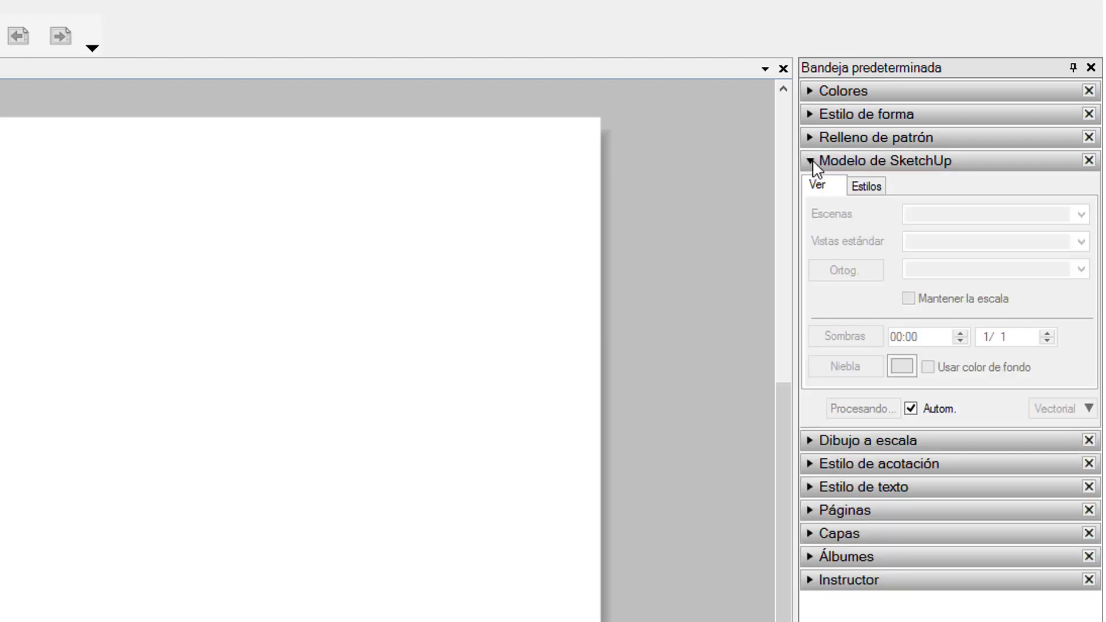
click(811, 160)
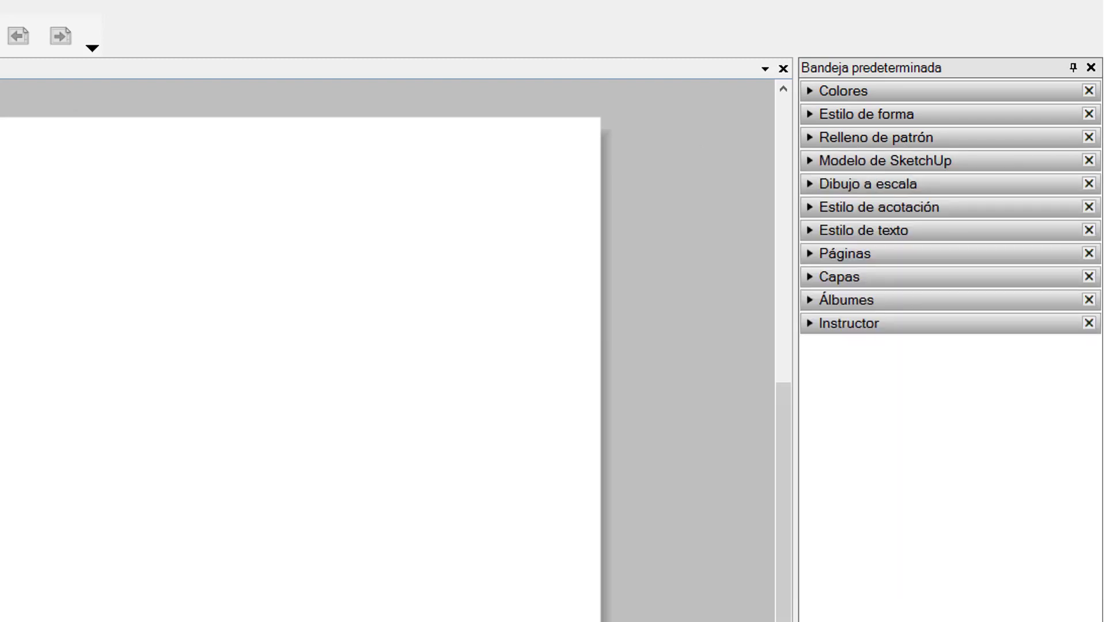
click(811, 184)
click(811, 182)
click(810, 207)
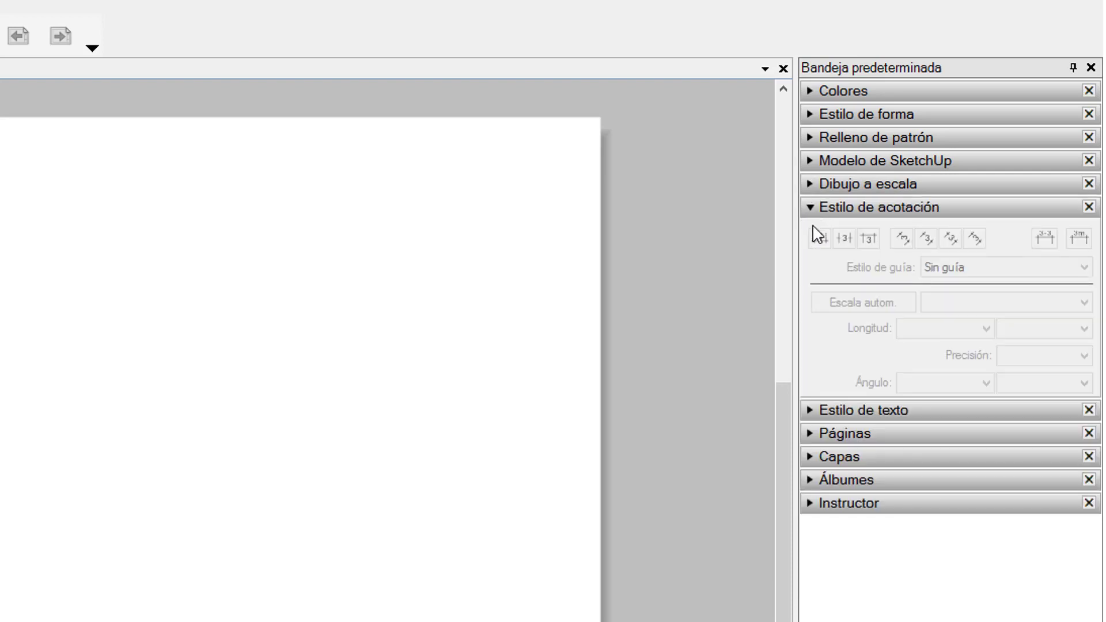
click(810, 207)
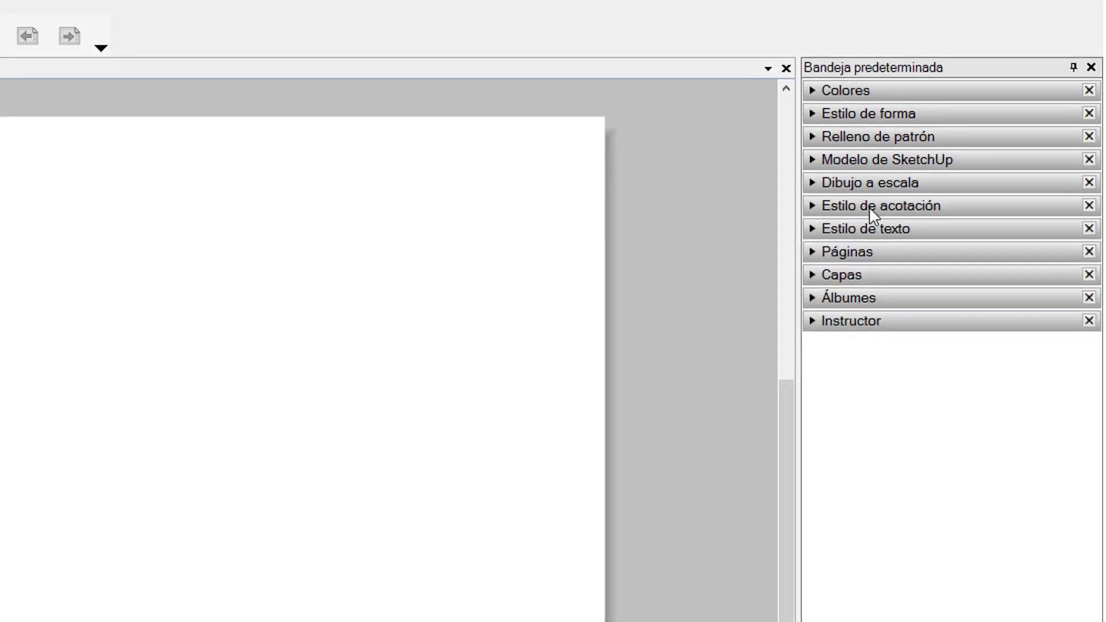
Examine the Páginas, Capas, Álbumes and Instructor sections of the default tray and leave them collapsed
click(869, 209)
click(930, 162)
click(929, 195)
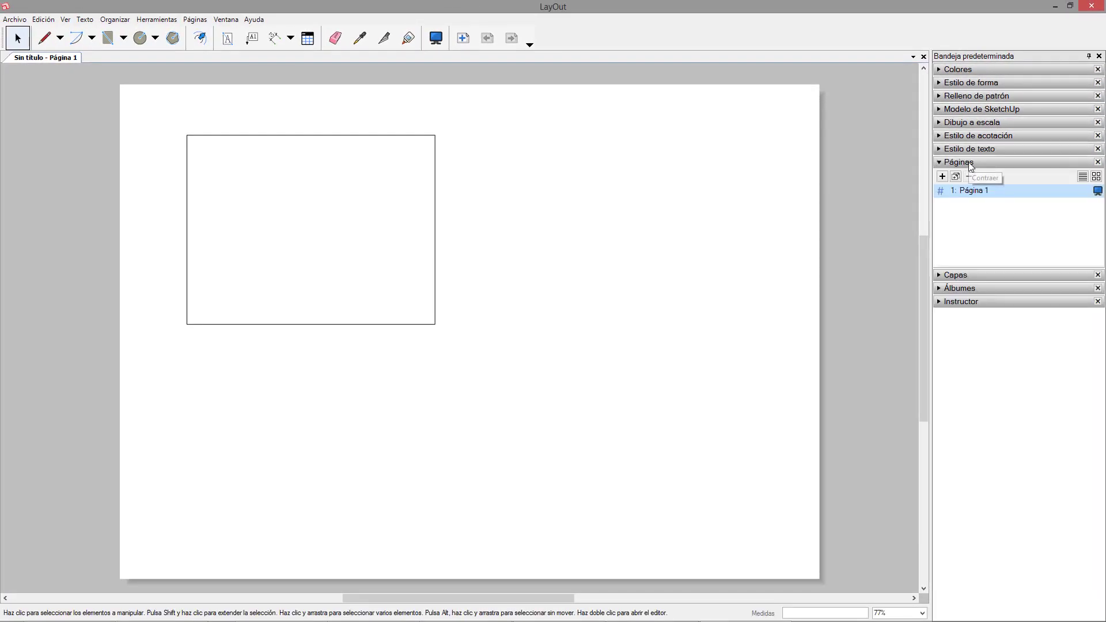
click(971, 162)
click(971, 175)
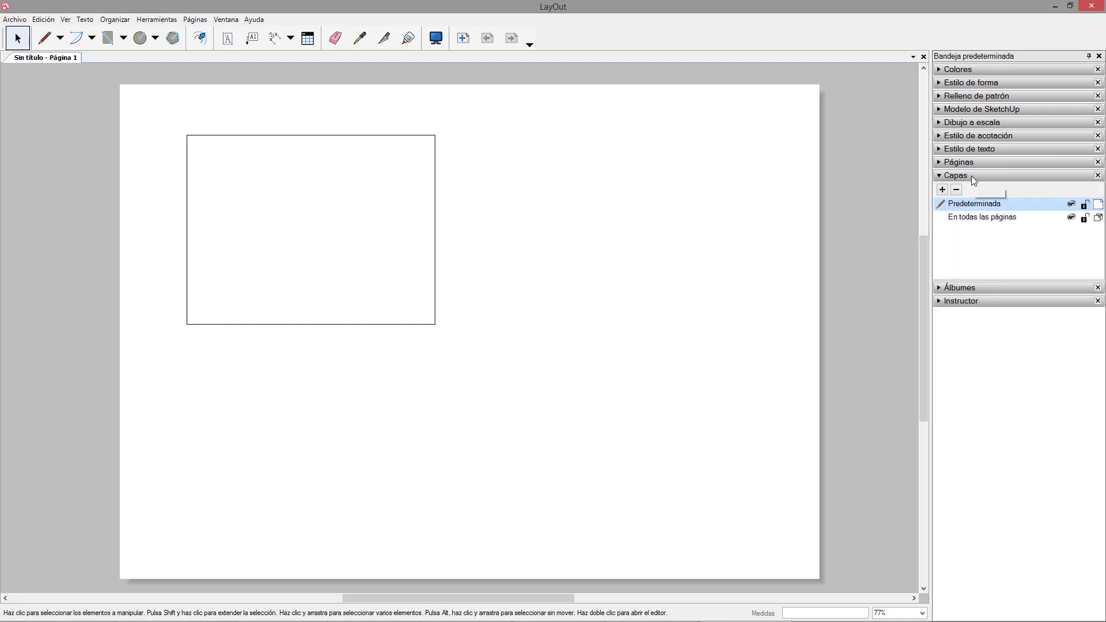
click(971, 175)
click(960, 188)
click(959, 189)
click(962, 202)
click(962, 203)
click(959, 188)
click(962, 175)
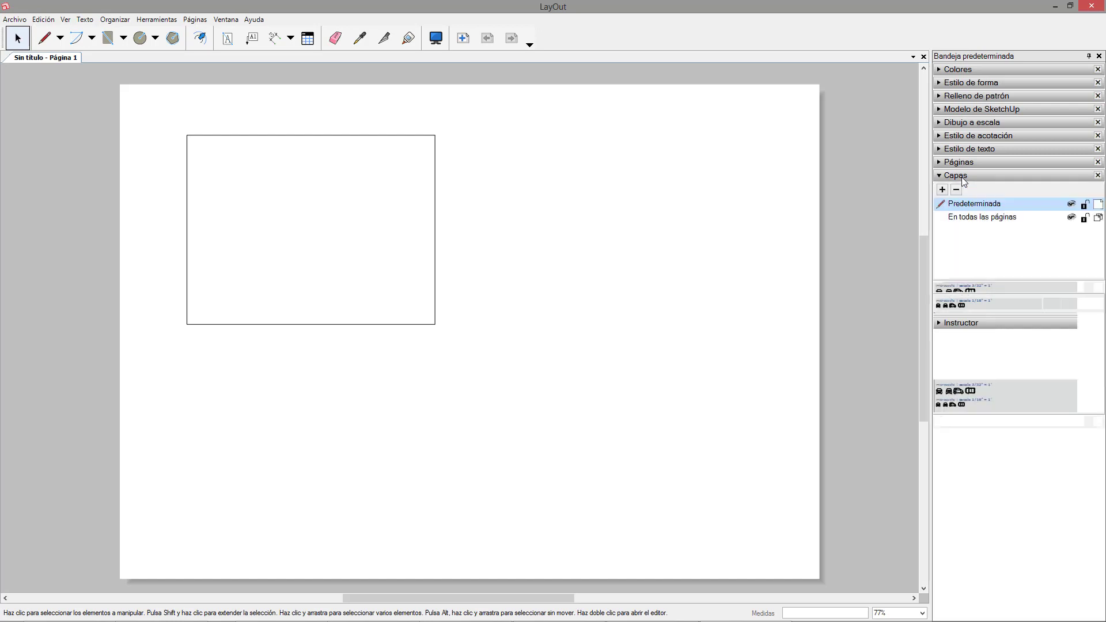
click(964, 177)
click(962, 188)
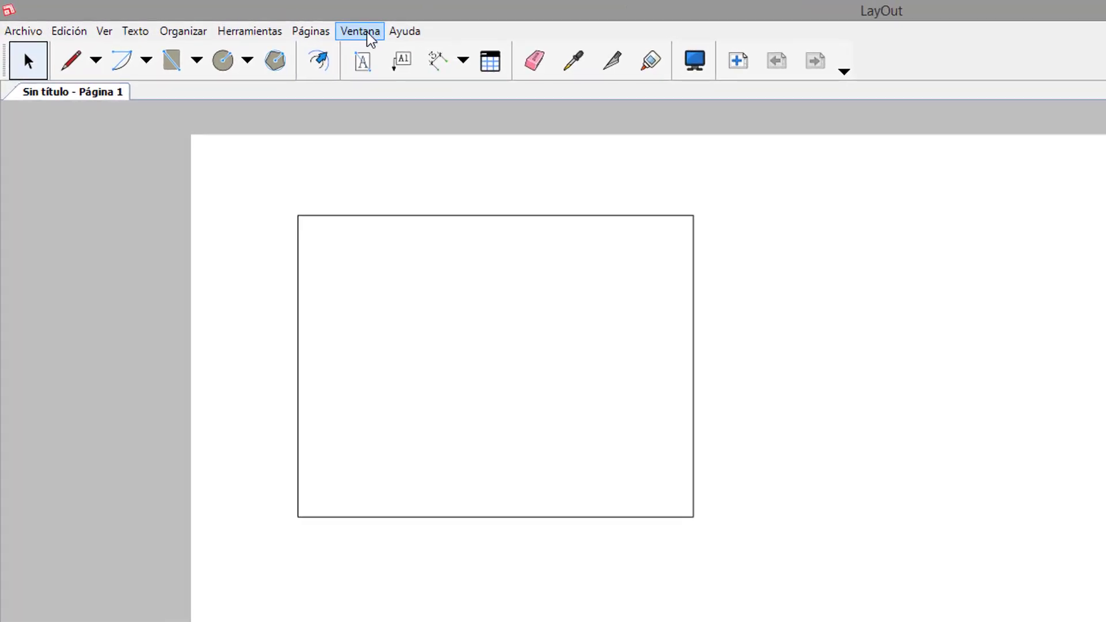
Expand and enlarge the Instructor to read the help for the Rectángulo tool
click(367, 33)
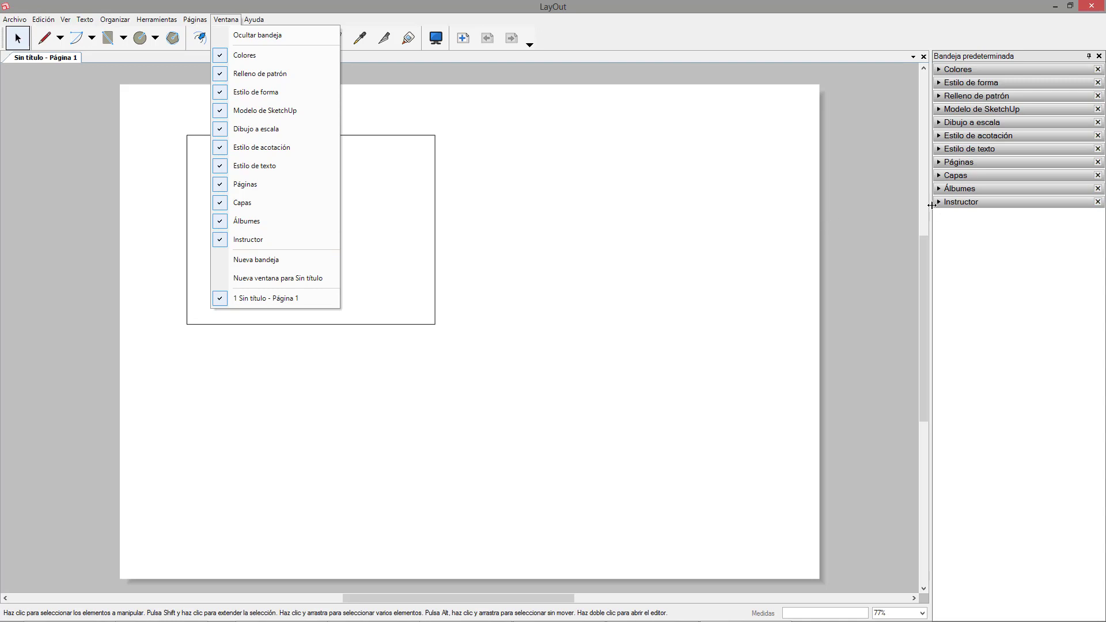
click(982, 201)
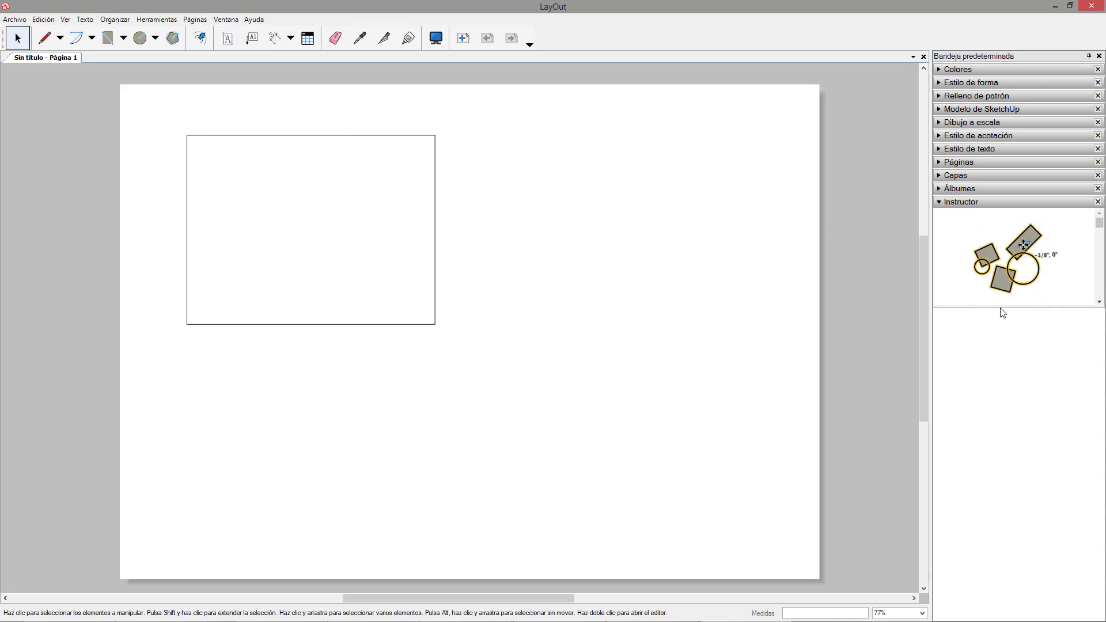
drag(1001, 306, 1007, 378)
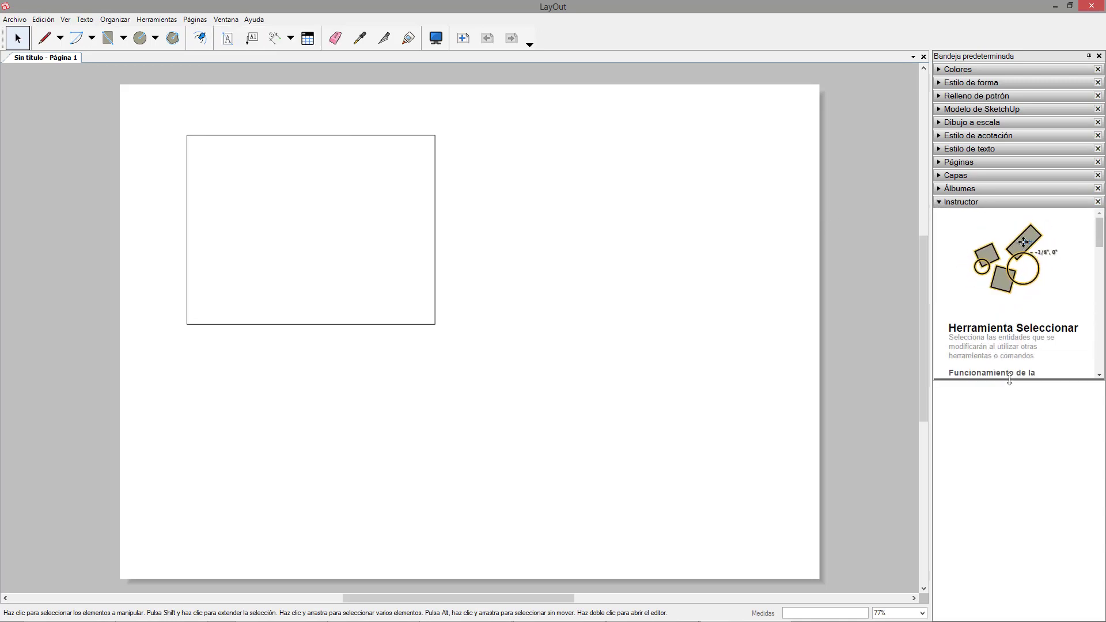
click(44, 38)
click(107, 38)
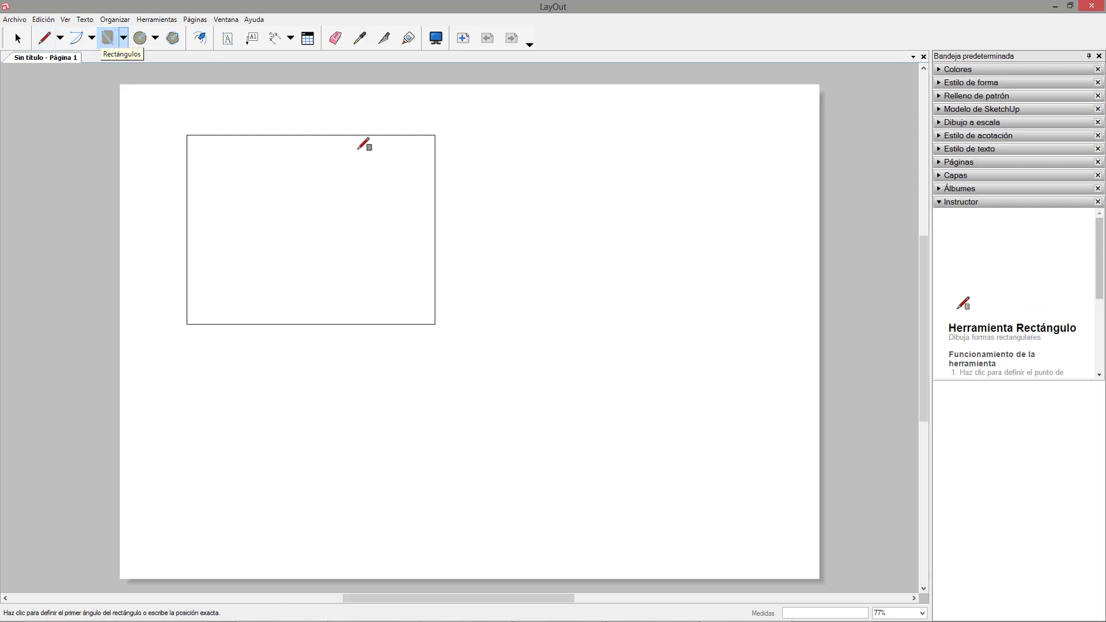
drag(1049, 379, 1051, 464)
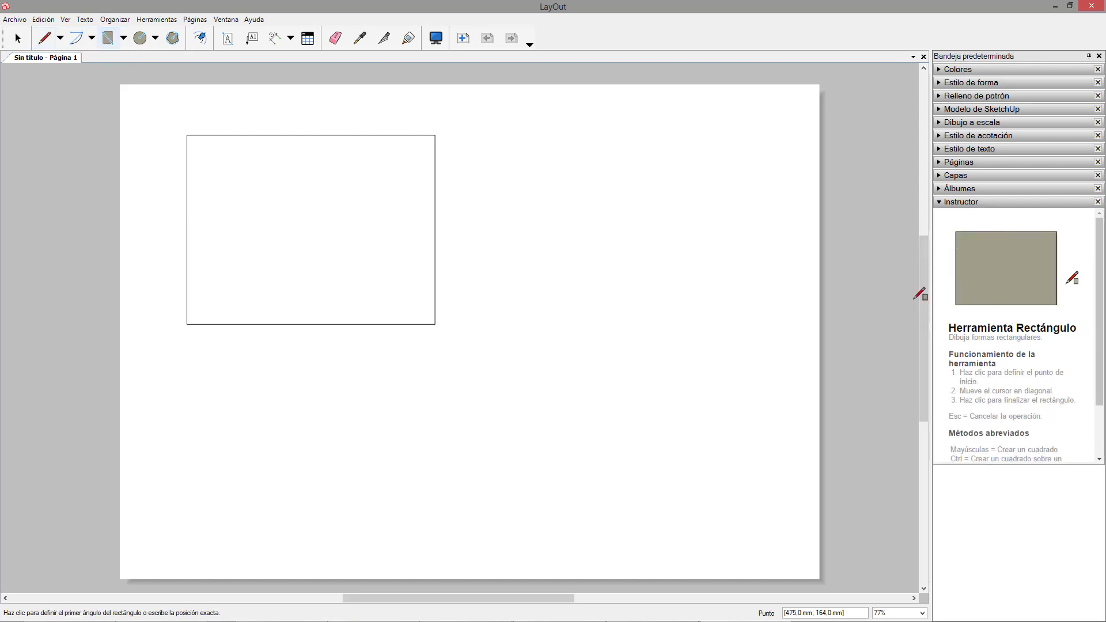
View the Instructor help for the Polígono, Equidistancia, Texto, Etiqueta and Seleccionar tools
click(173, 38)
click(200, 38)
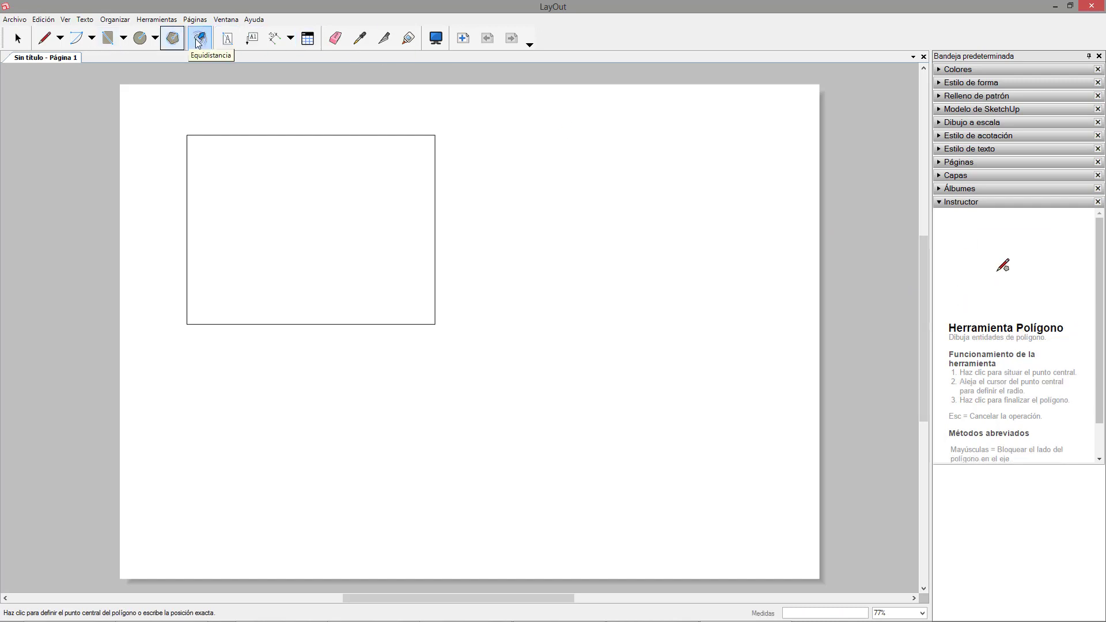
click(228, 38)
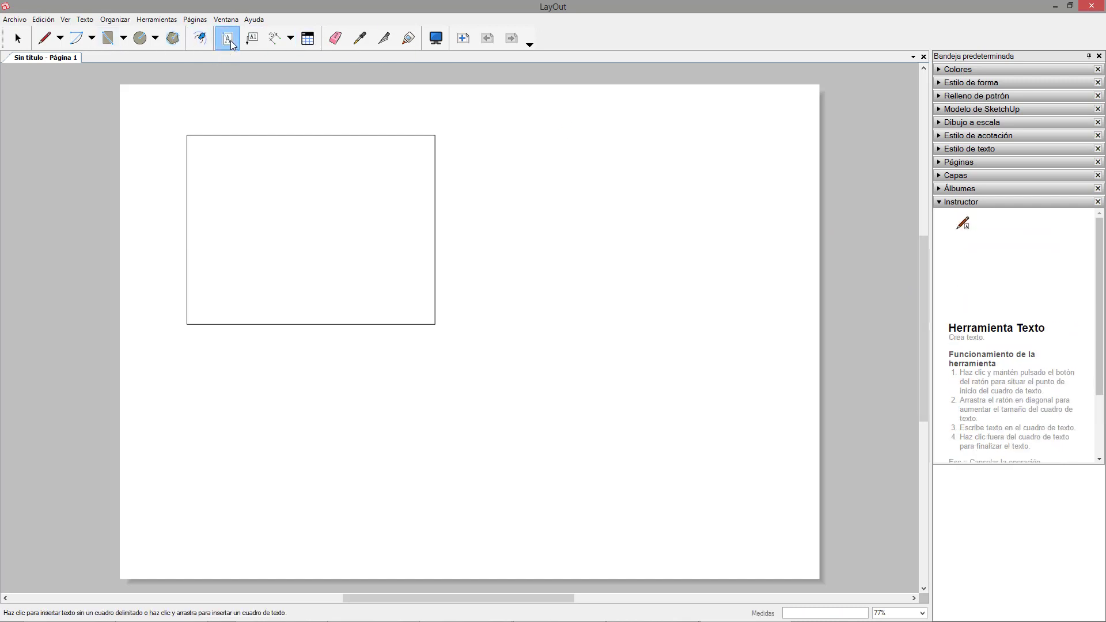
click(252, 38)
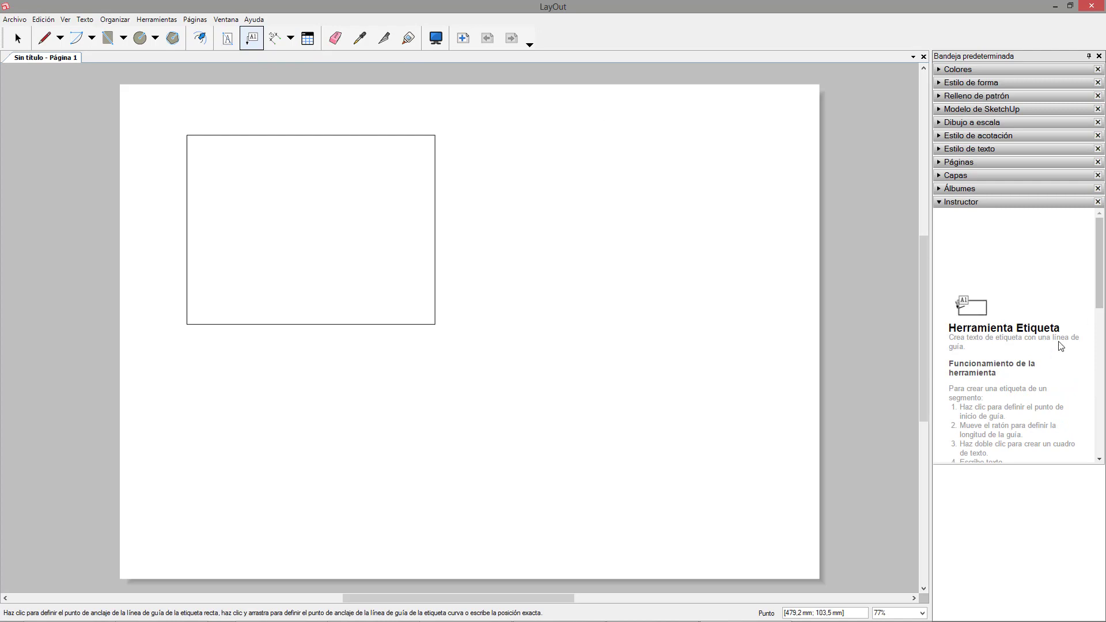
click(17, 38)
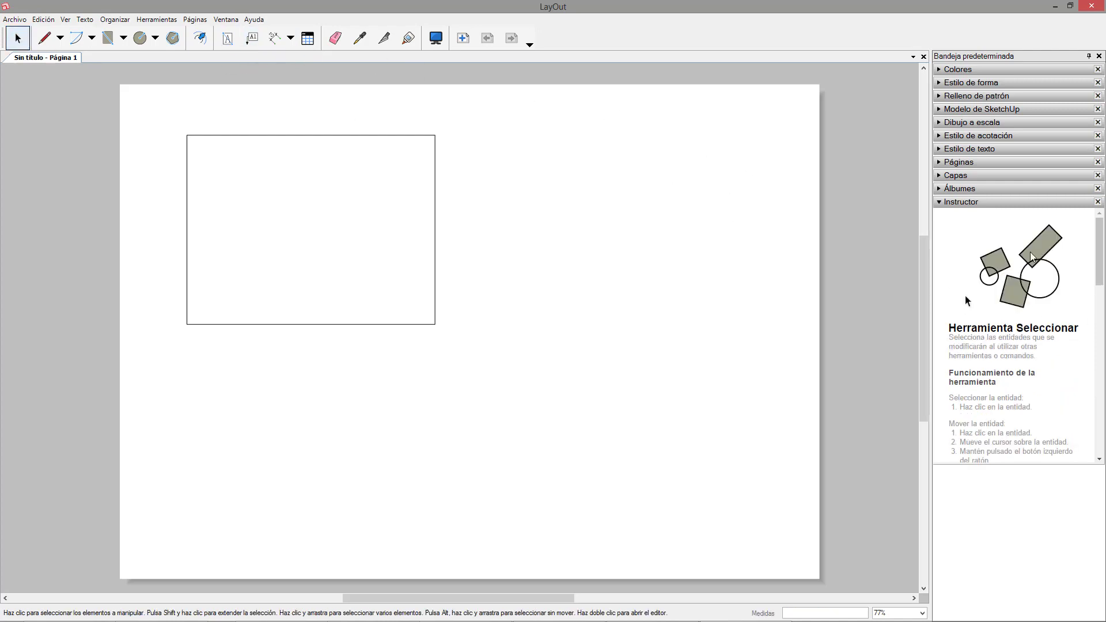
Collapse the Instructor and hide it from the default tray
click(945, 202)
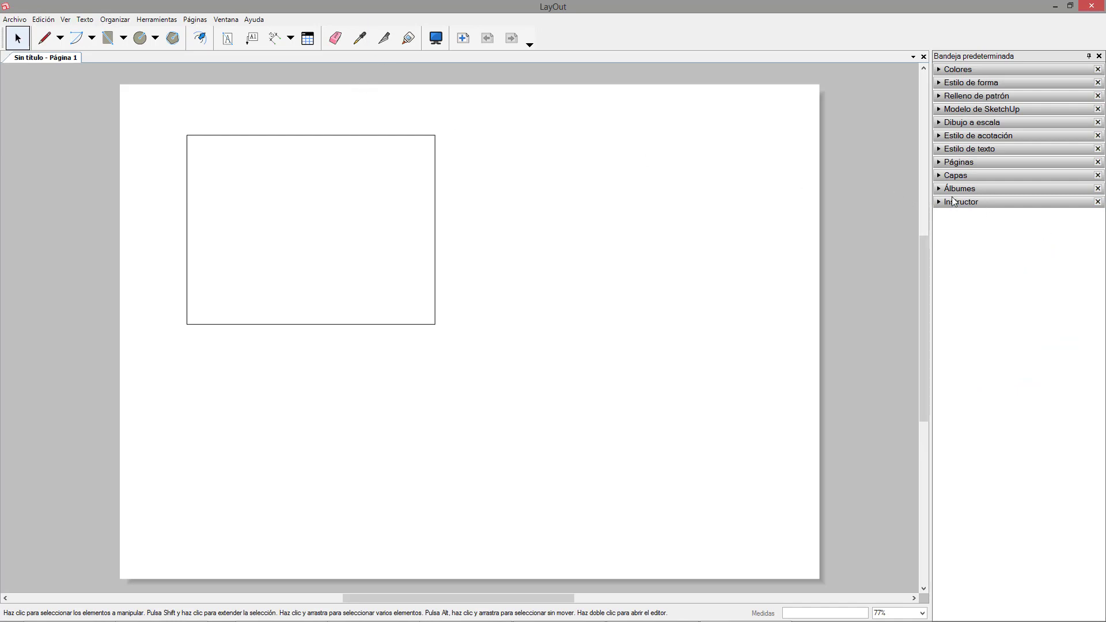
click(986, 201)
click(1001, 202)
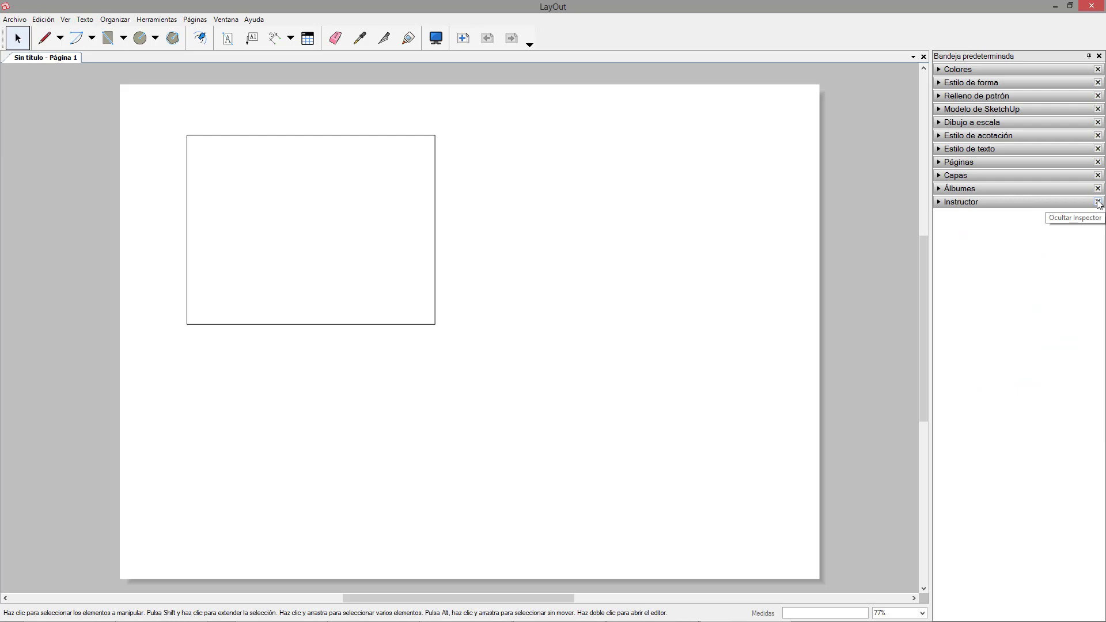
click(226, 19)
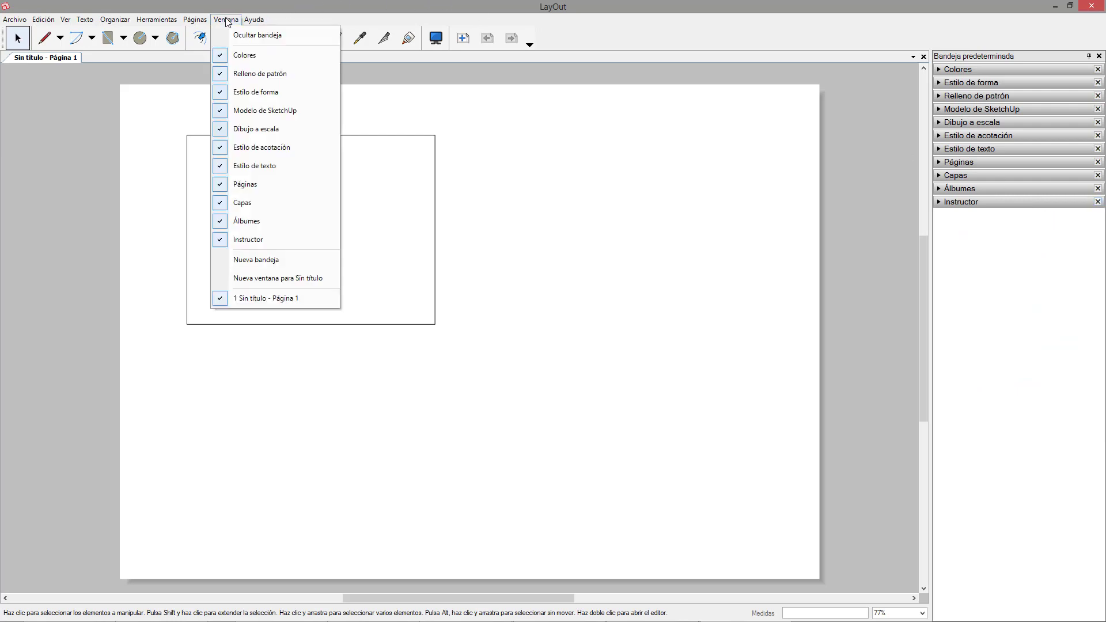
click(251, 243)
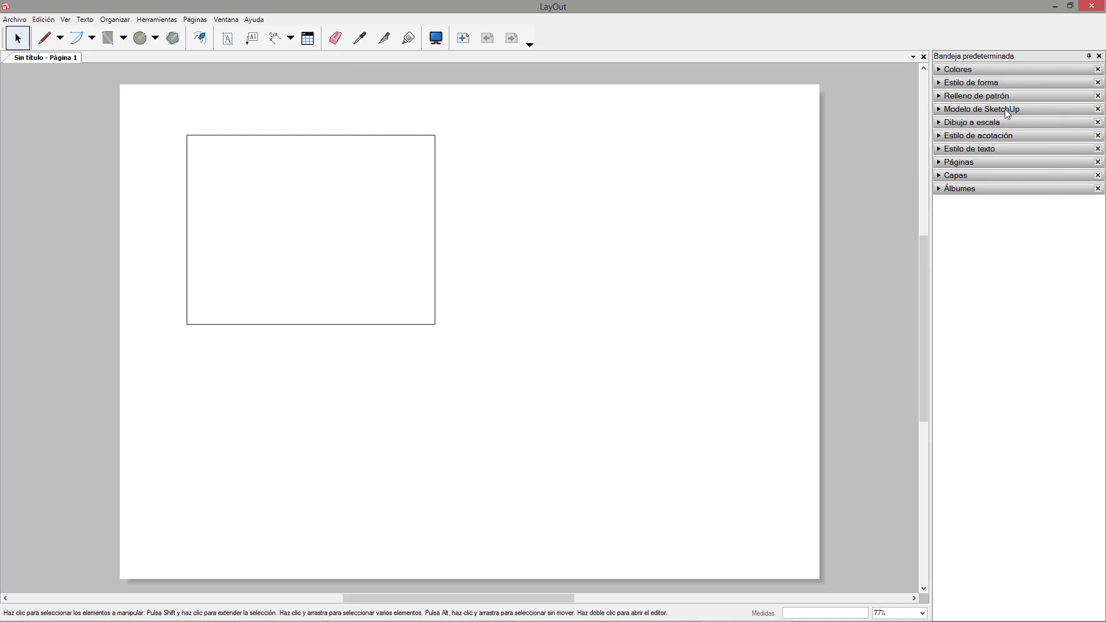
Hide Capas from the default tray, show it again below Álbumes, and collapse it
click(1097, 176)
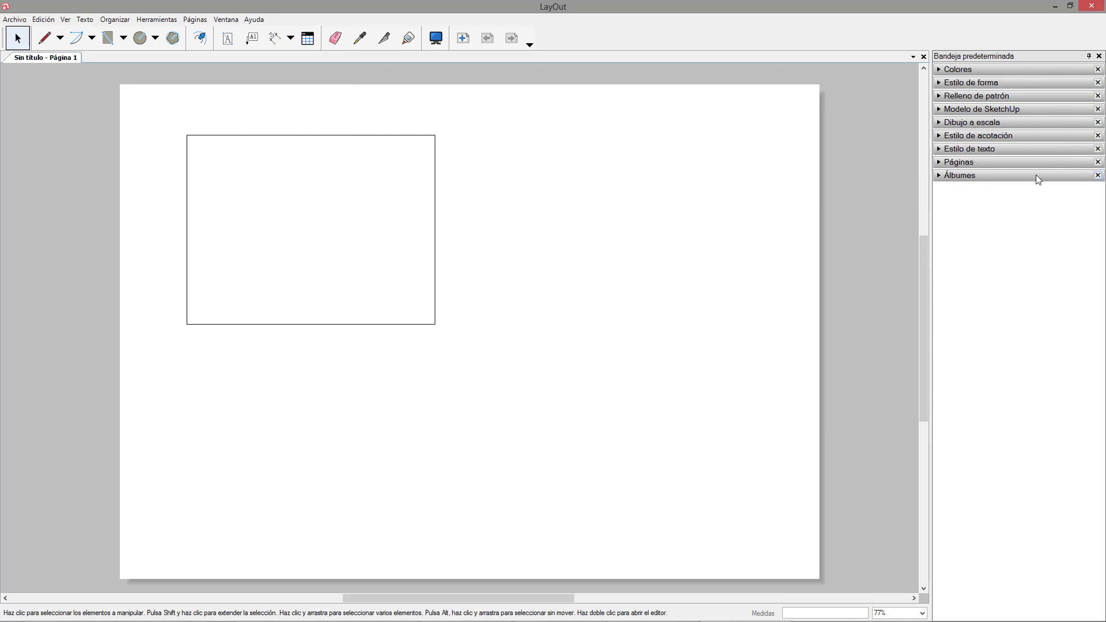
click(226, 20)
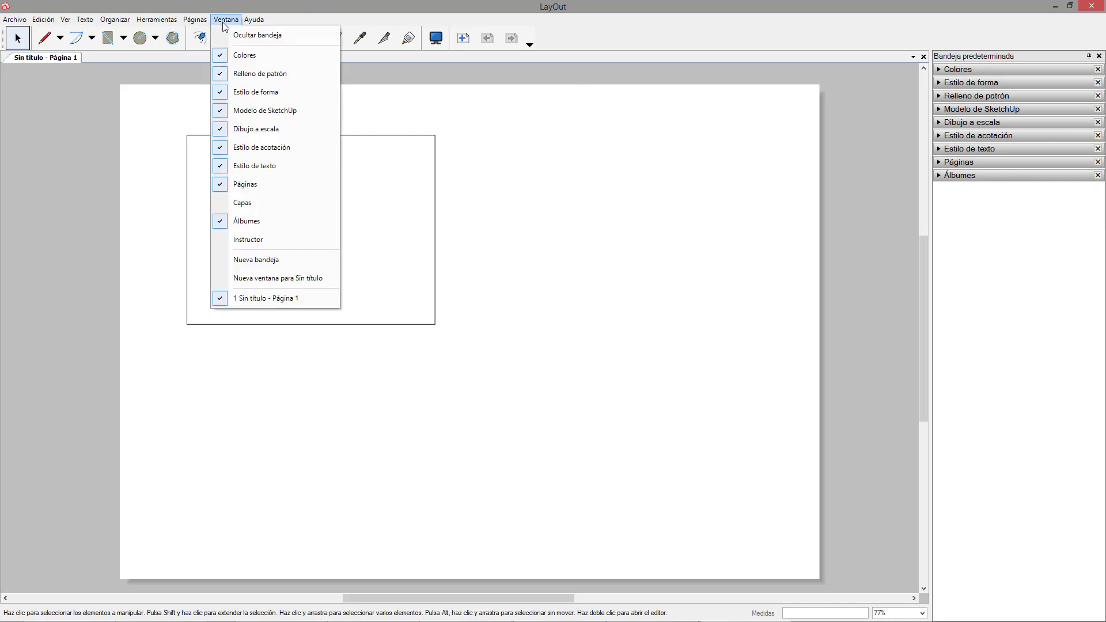
click(278, 205)
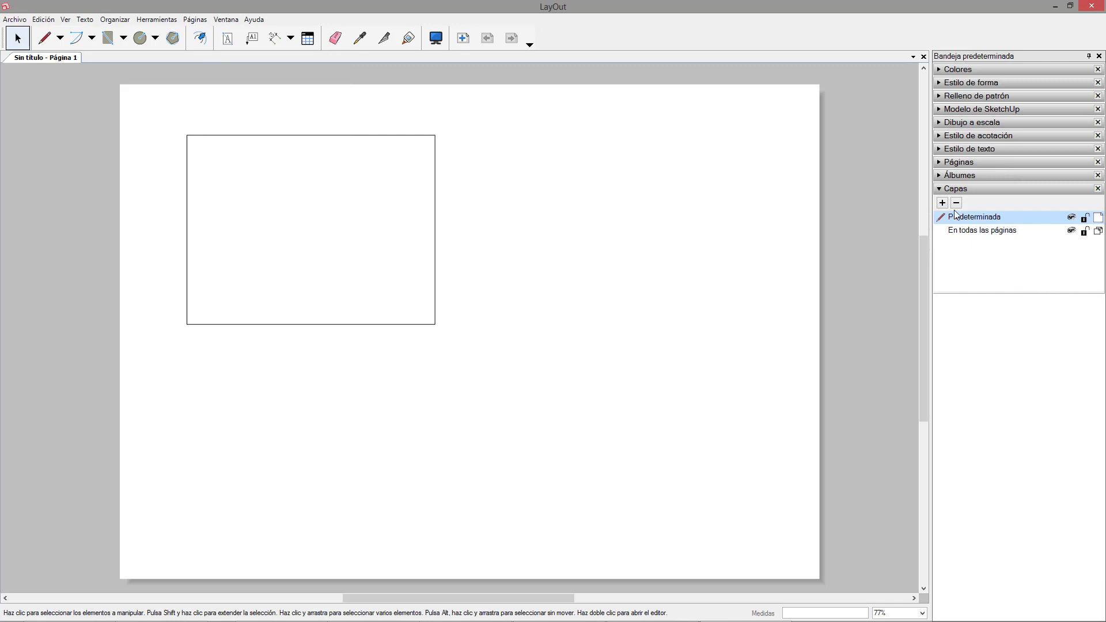
click(940, 188)
click(941, 191)
click(941, 190)
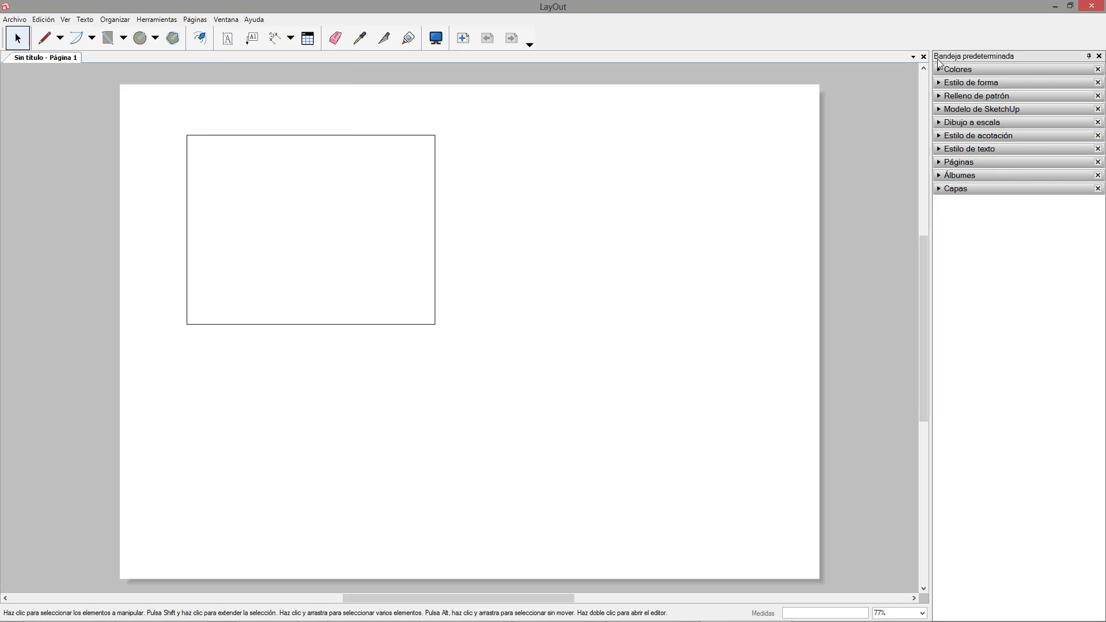
click(940, 189)
click(940, 189)
Set the Bandeja predeterminada to hide automatically and view the rectangle in the widened workspace
drag(182, 107, 499, 366)
click(513, 361)
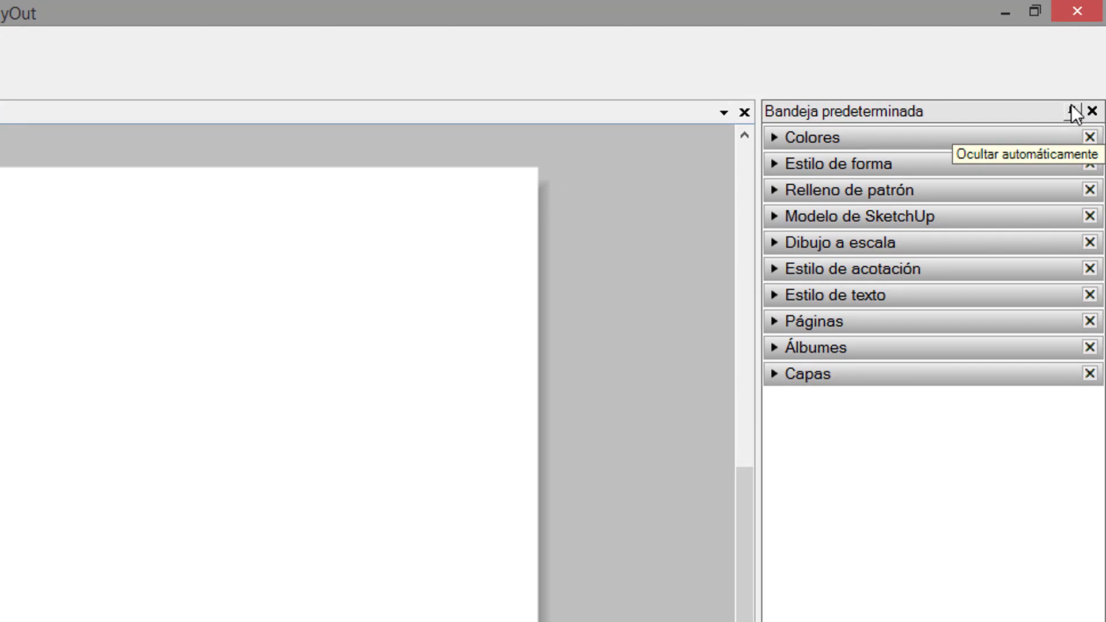
click(1072, 110)
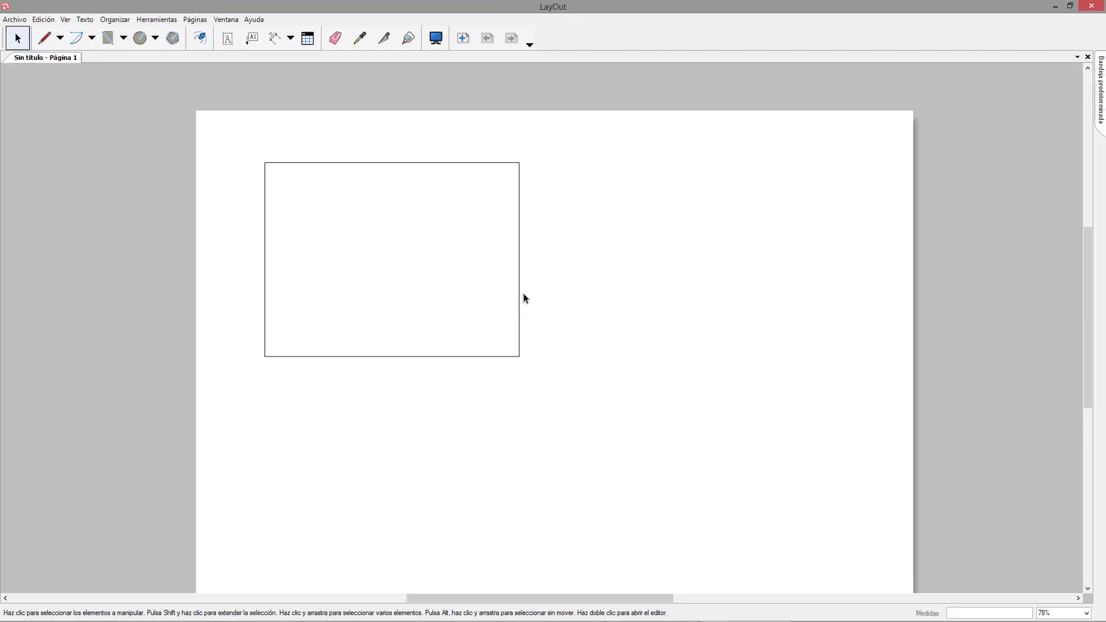
scroll(524, 298, up, 3)
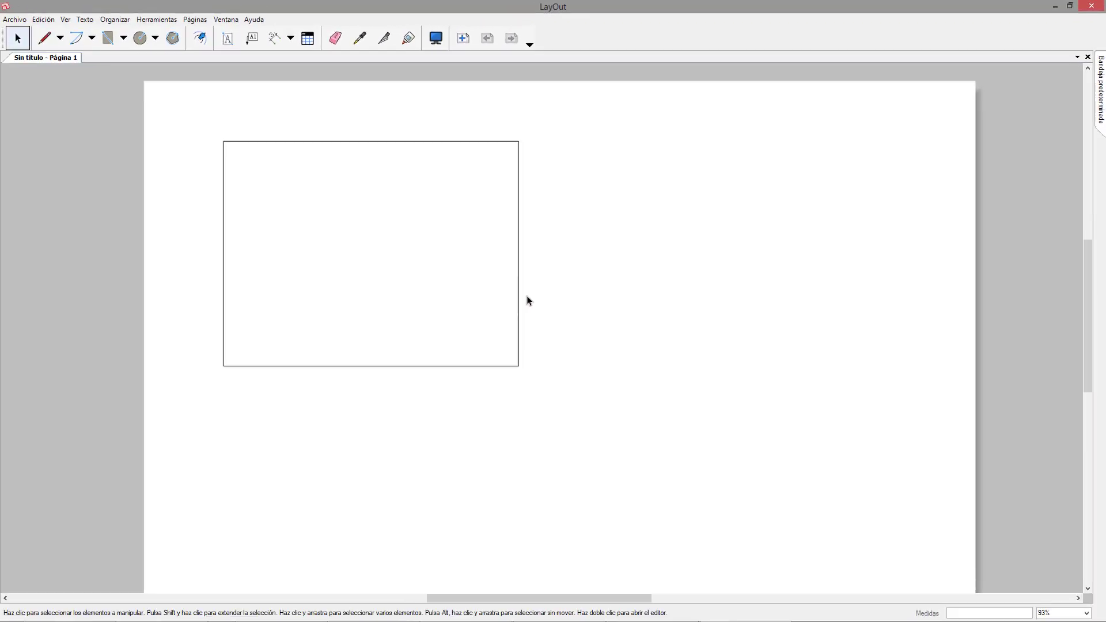
middle_drag(552, 417, 536, 271)
scroll(535, 274, down, 1)
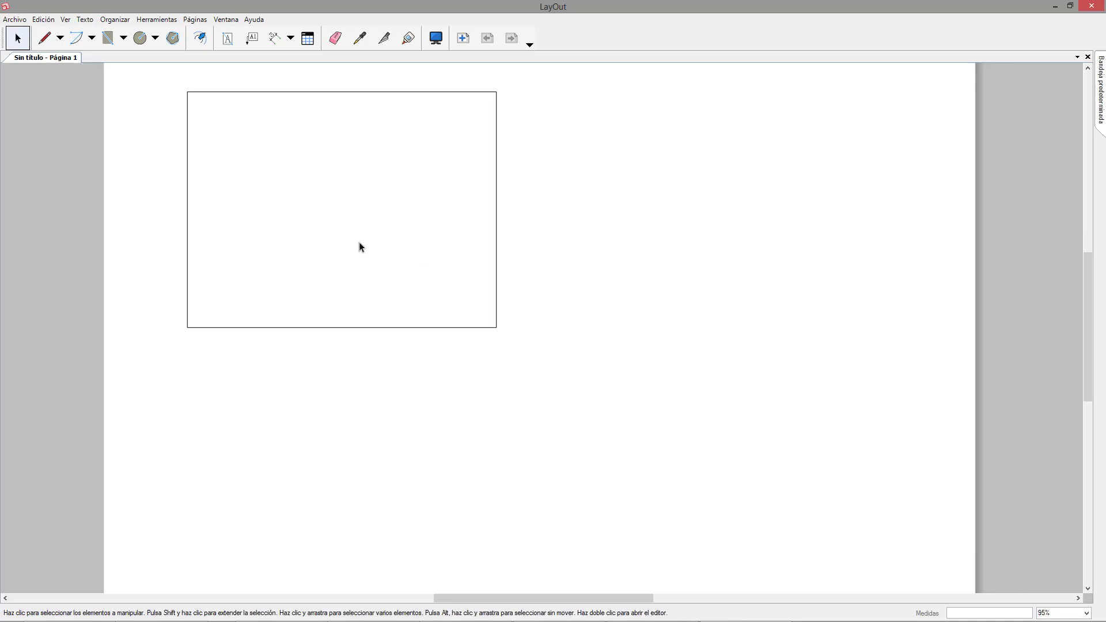
Bring up the automatically hidden default tray and expand its Relleno de patrón panel
scroll(677, 262, down, 1)
middle_drag(639, 217, 627, 302)
middle_drag(582, 266, 628, 198)
scroll(637, 207, down, 1)
mouse_move(1101, 86)
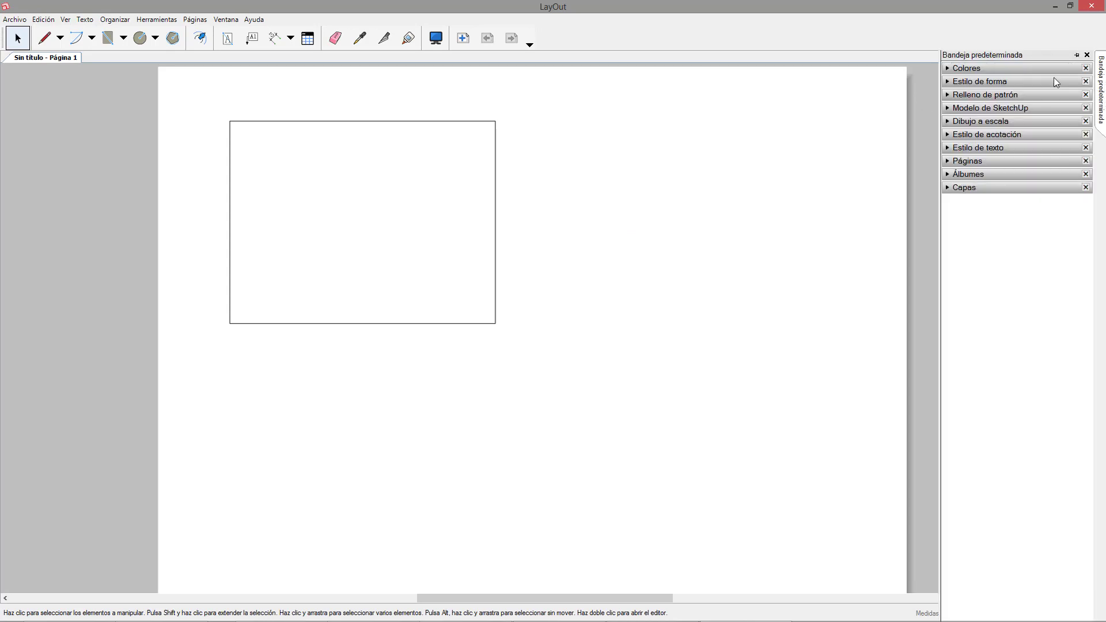
click(950, 95)
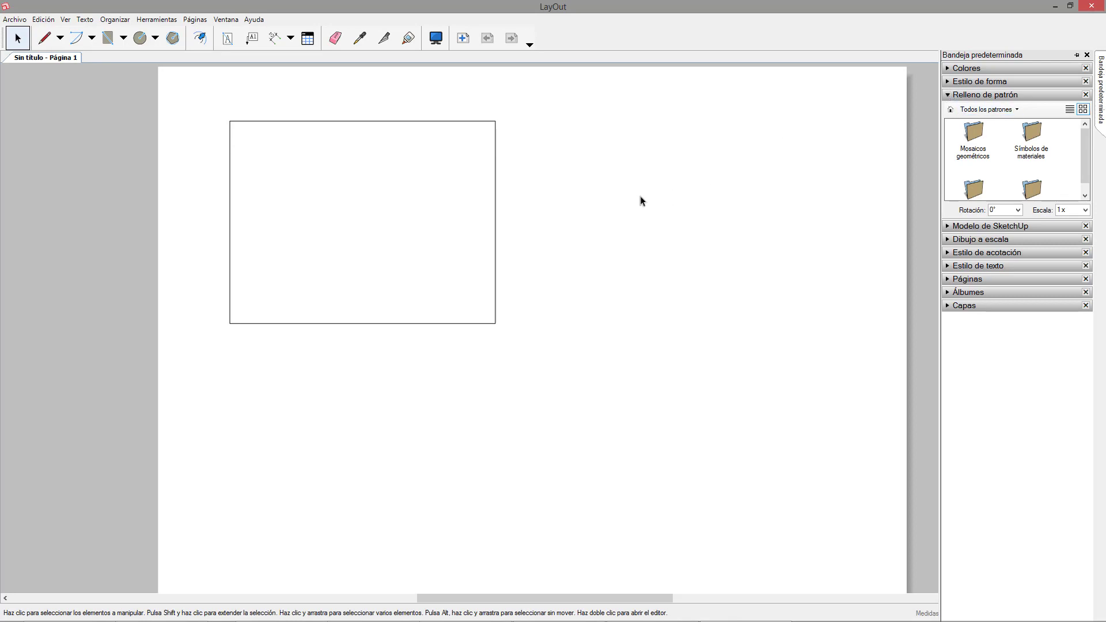
Let the default tray hide, bring it back, and collapse Relleno de patrón
middle_drag(531, 204, 482, 151)
mouse_move(1101, 125)
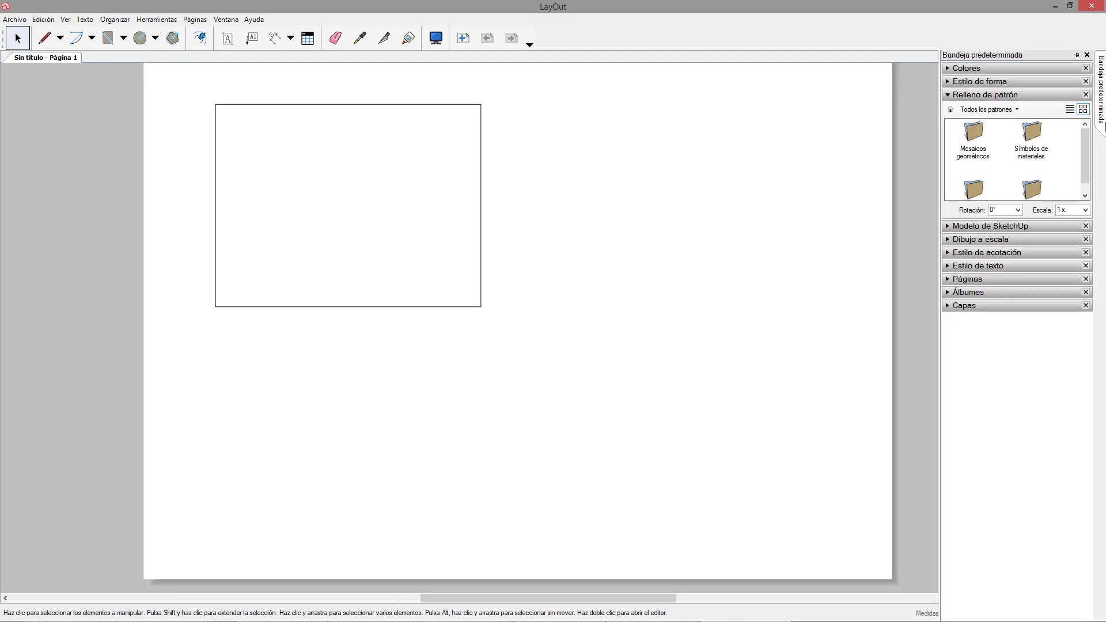
middle_drag(604, 184, 631, 216)
mouse_move(585, 262)
middle_down()
mouse_move(564, 247)
mouse_move(572, 258)
middle_up()
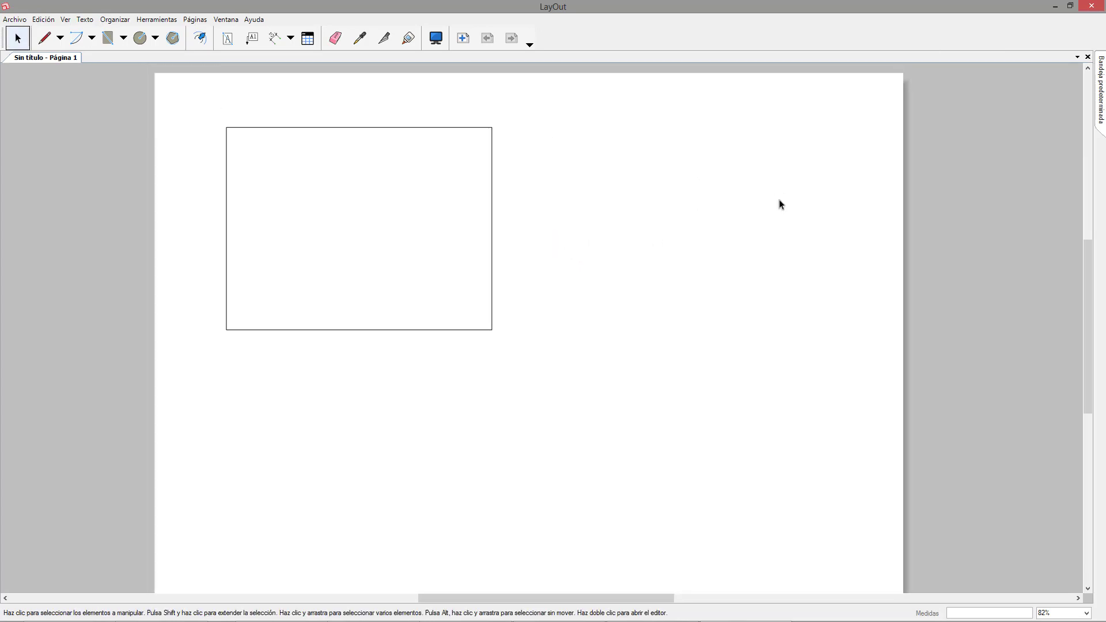
mouse_move(1102, 104)
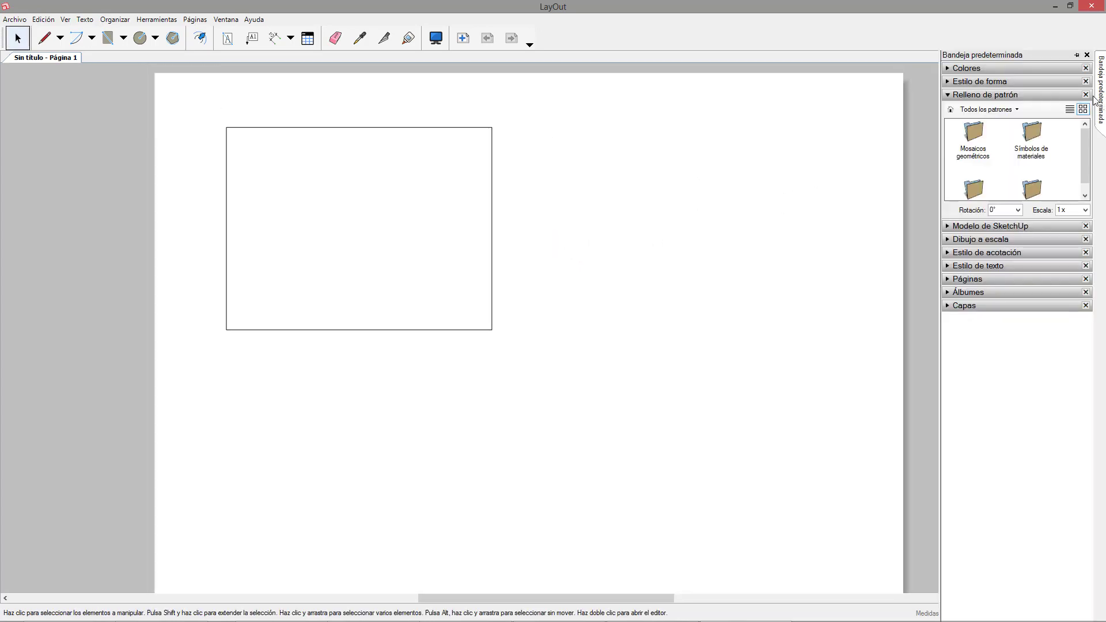
click(972, 95)
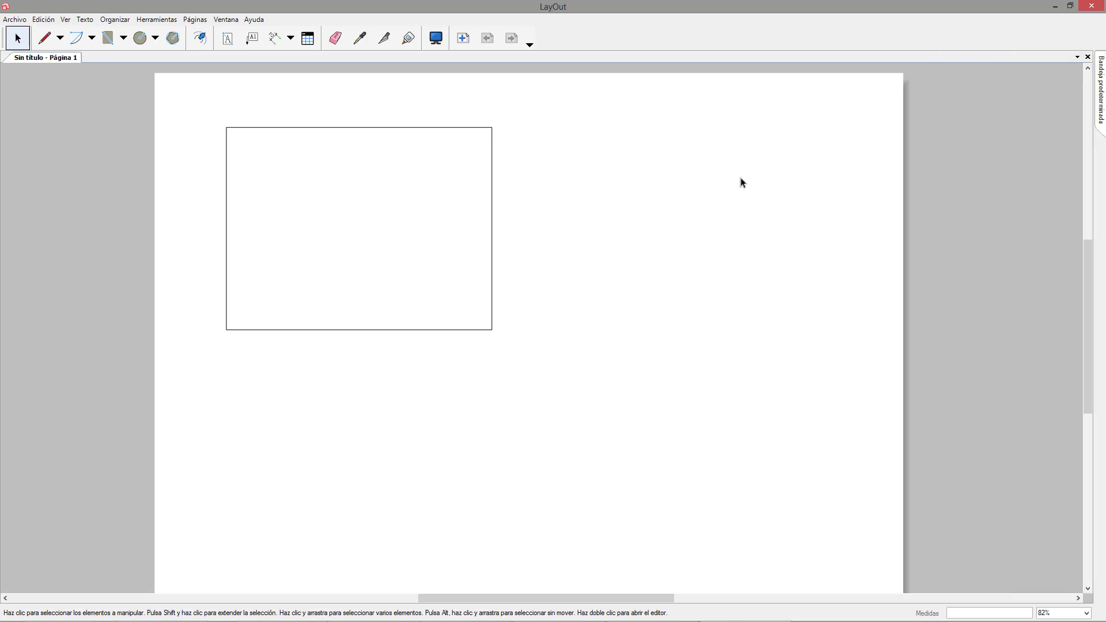
Switch the Bandeja predeterminada between pinned and automatic hiding, leaving it pinned open beside the page
click(1076, 56)
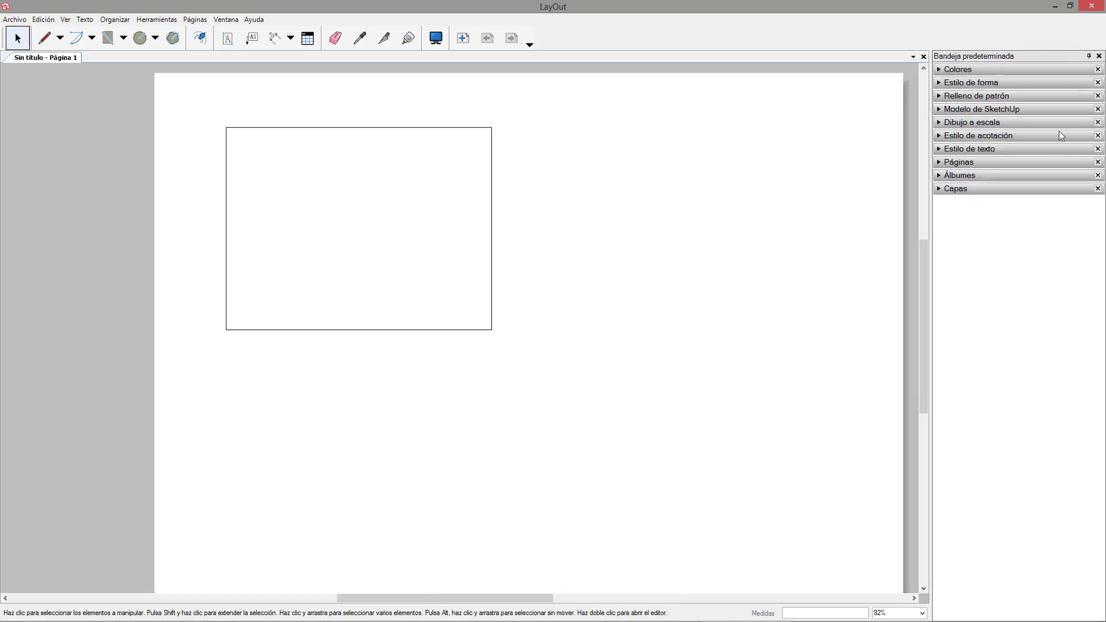
click(1089, 57)
key(h)
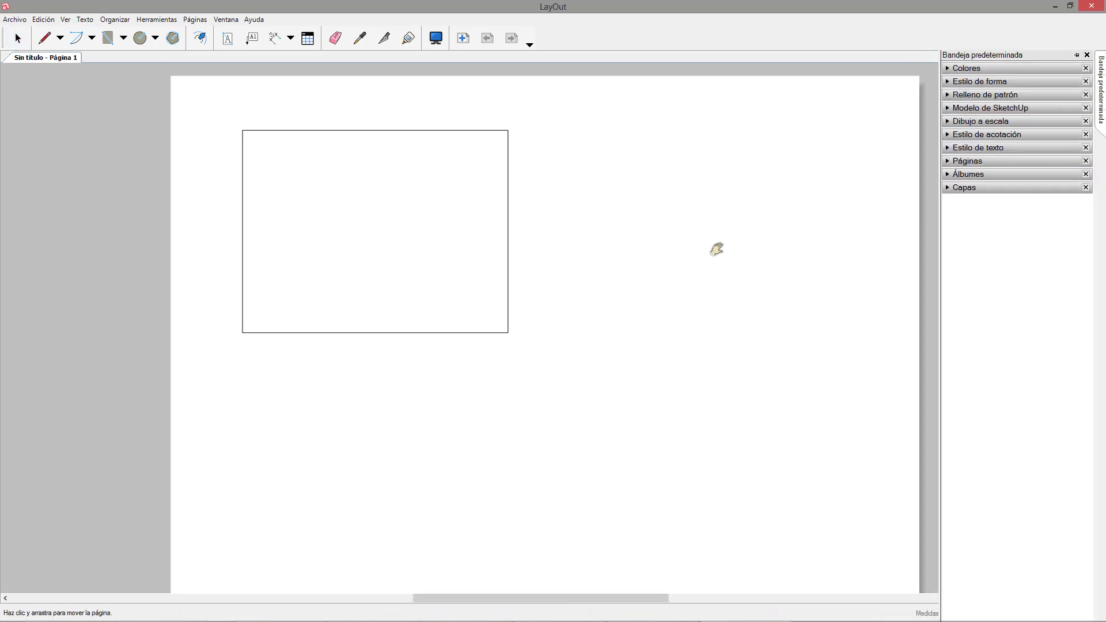
drag(595, 200, 537, 197)
key(space)
mouse_move(1100, 78)
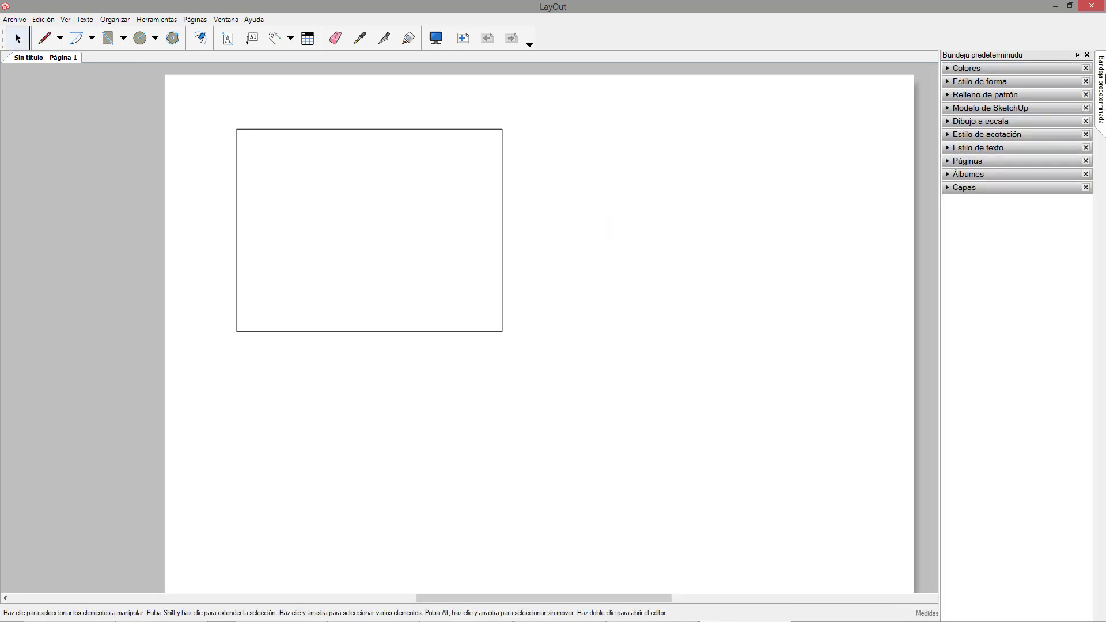
click(1077, 55)
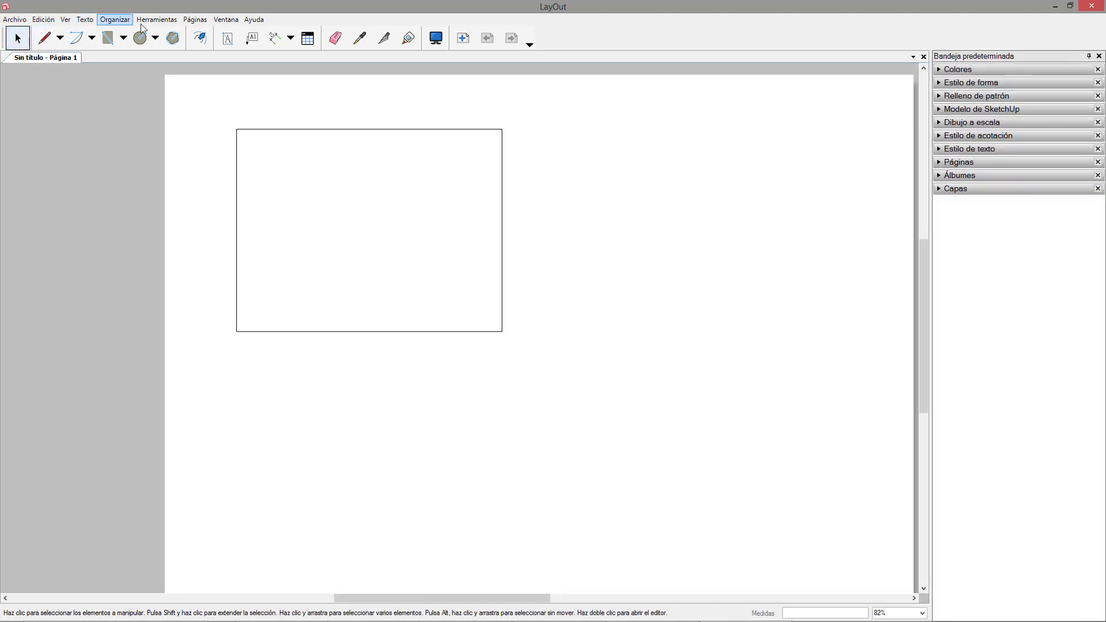
Draw an open two-segment line shaped like a roof peak to the right of the large rectangle
click(47, 38)
click(571, 257)
click(656, 168)
double_click(746, 213)
Draw a small rectangle below the two-segment line and erase that line
click(108, 38)
drag(612, 263, 704, 363)
click(334, 38)
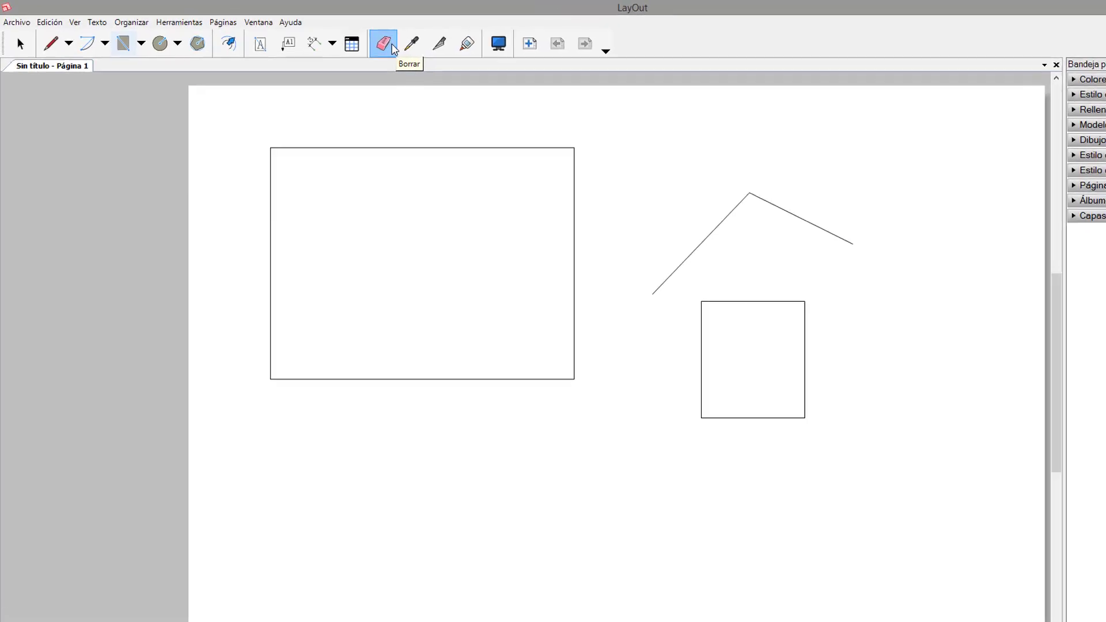
click(408, 51)
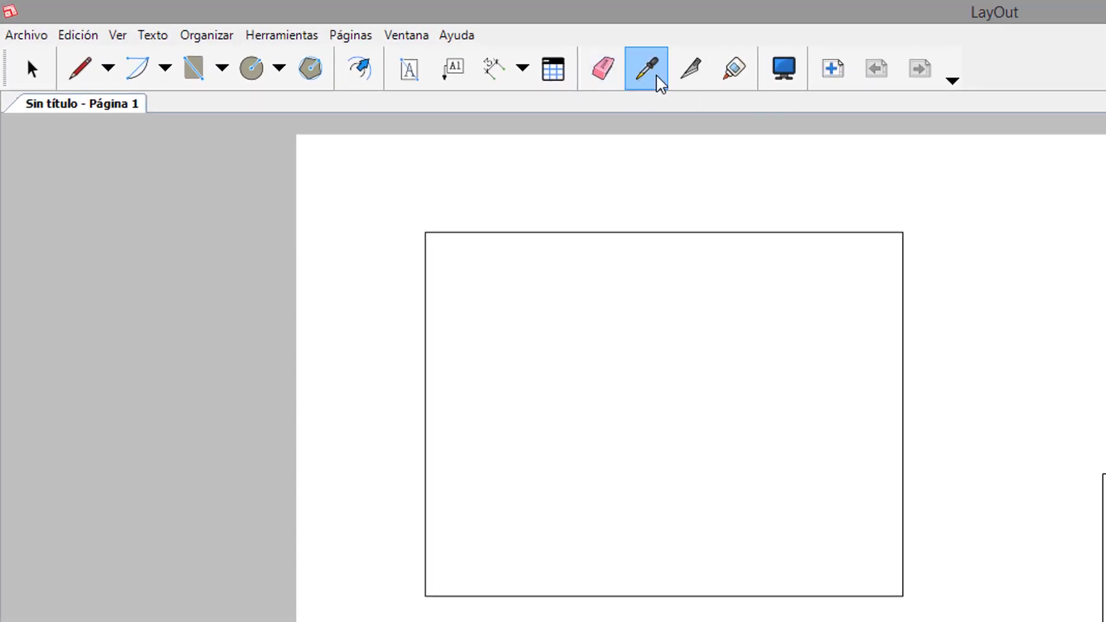
Add a linear dimension for the large rectangle's width above its top edge and return to the selection tool
click(493, 68)
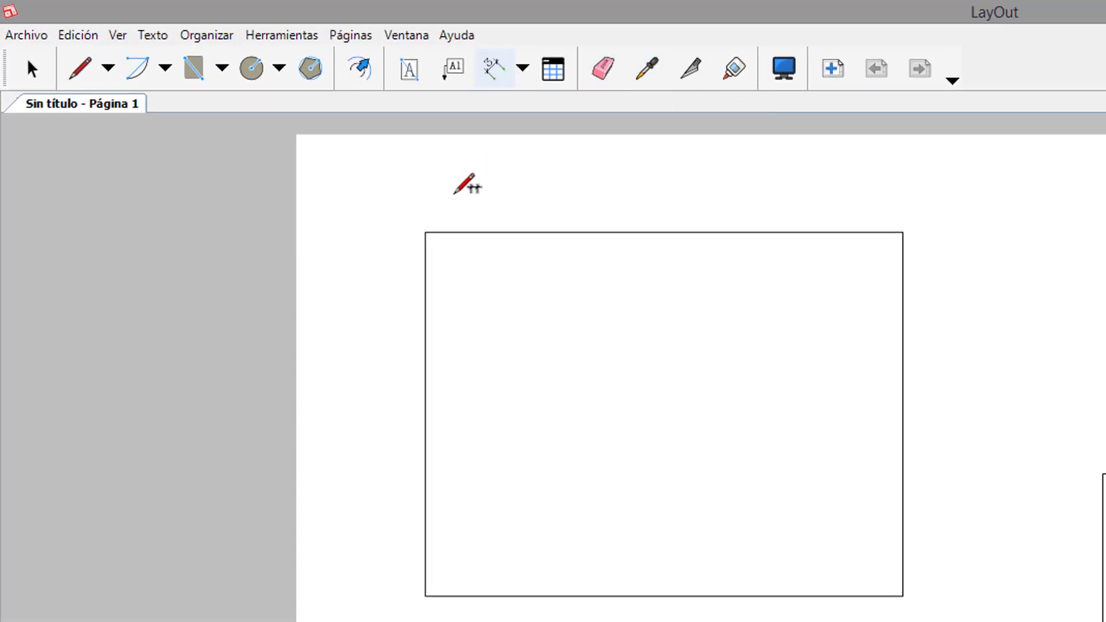
click(425, 233)
click(902, 233)
click(869, 174)
scroll(889, 351, down, 1)
middle_drag(1069, 403, 935, 454)
click(32, 68)
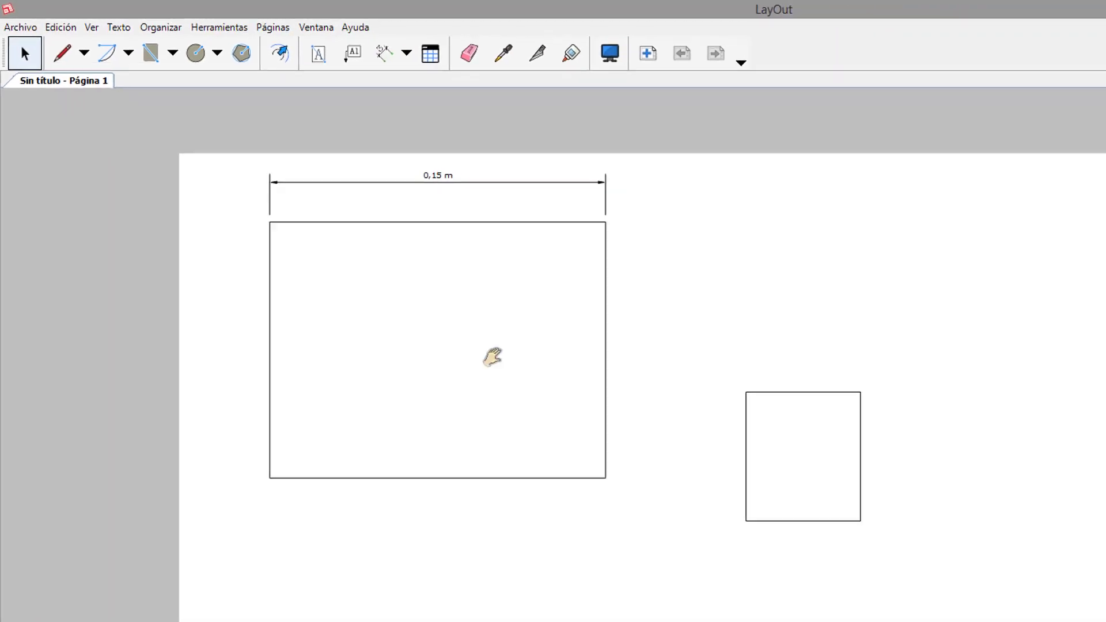